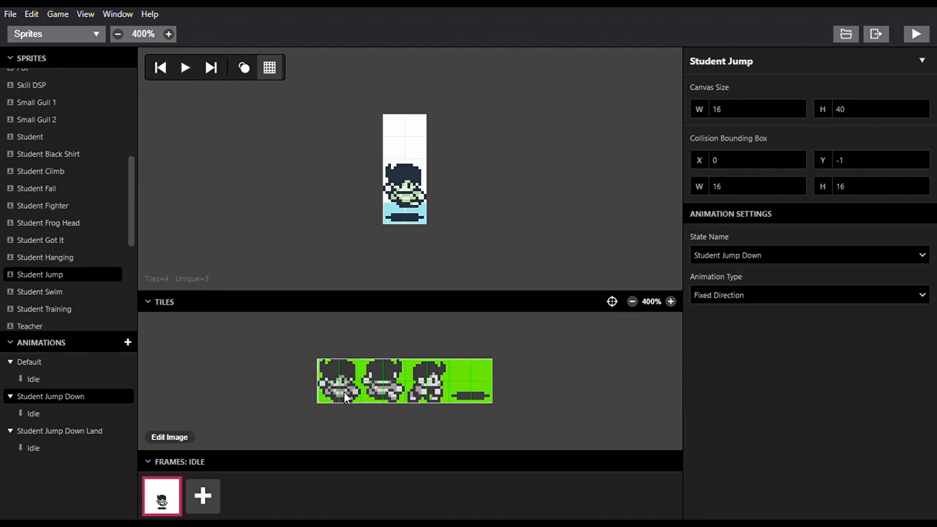
- Examine the character and shadow tiles in the Student Jump Down animation, and view the Student Jump Down Land animation
{"action": "left_click", "coordinate": [413, 180]}
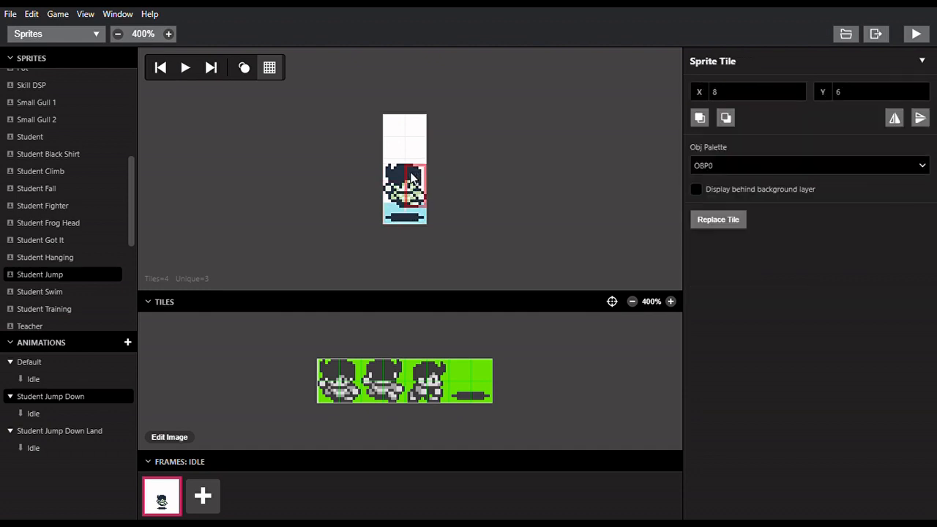
{"action": "left_click", "coordinate": [391, 175], "text": "shift"}
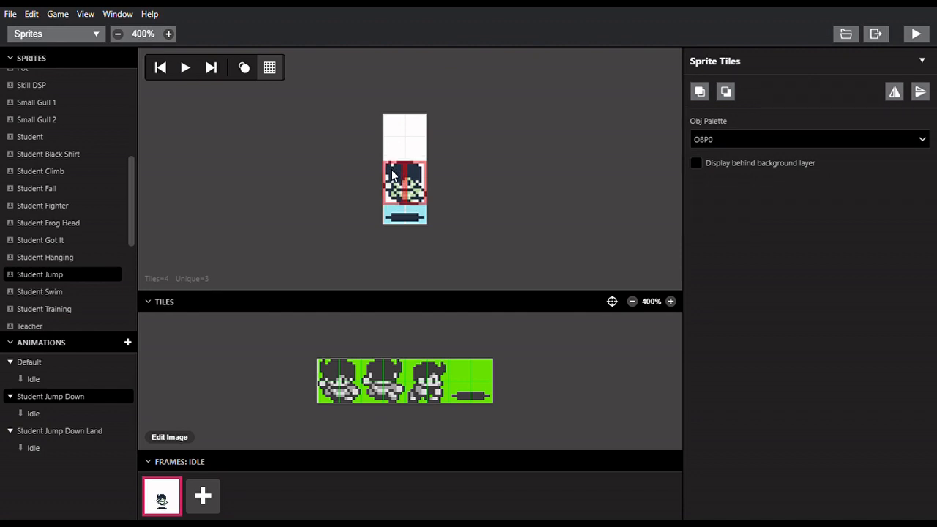
{"action": "left_click", "coordinate": [396, 219]}
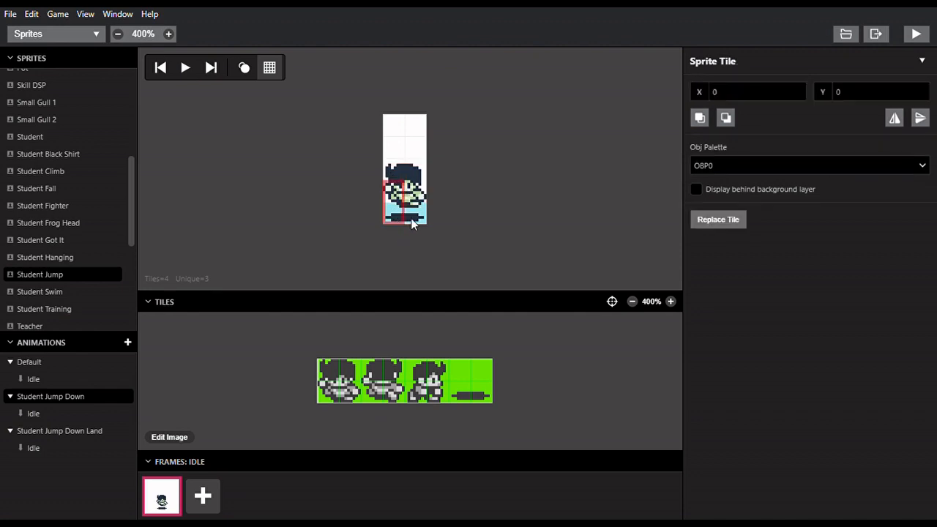
{"action": "left_click", "coordinate": [414, 219], "text": "shift"}
{"action": "key", "text": "Down"}
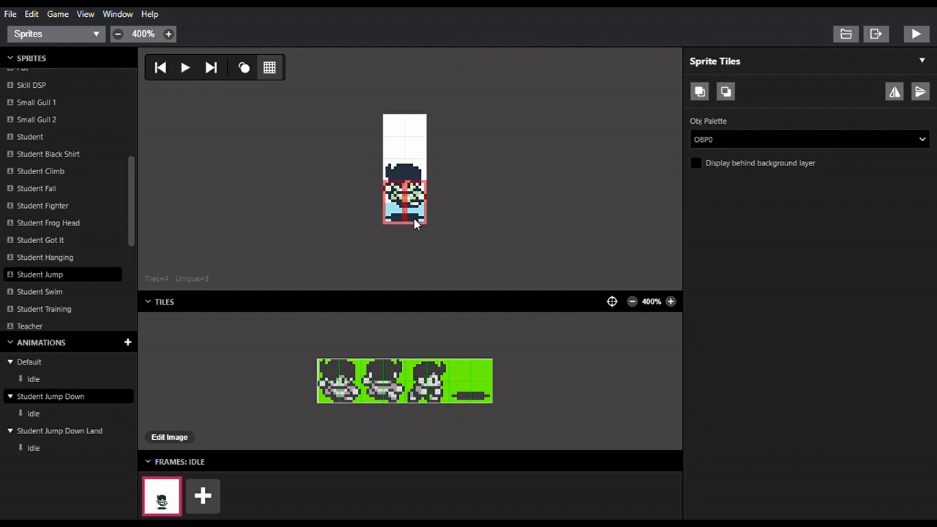
{"action": "left_click", "coordinate": [455, 212]}
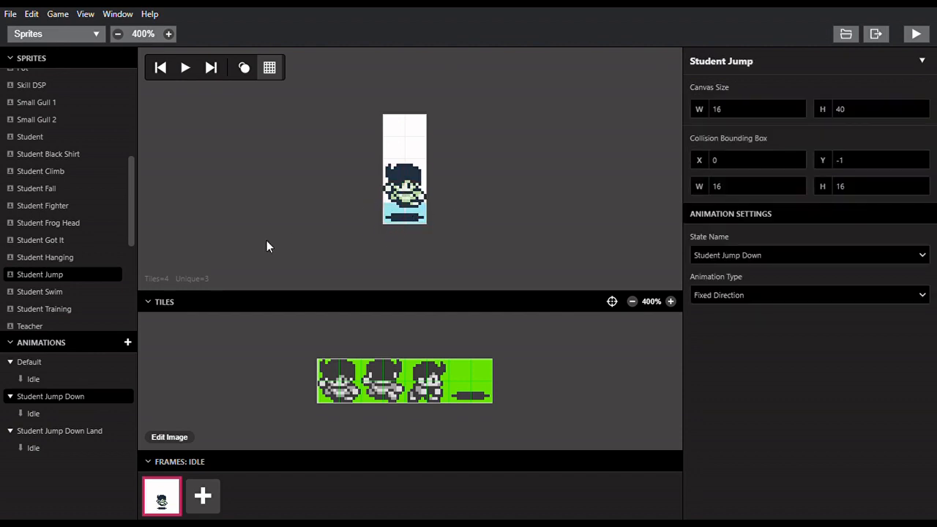
{"action": "left_click", "coordinate": [67, 430]}
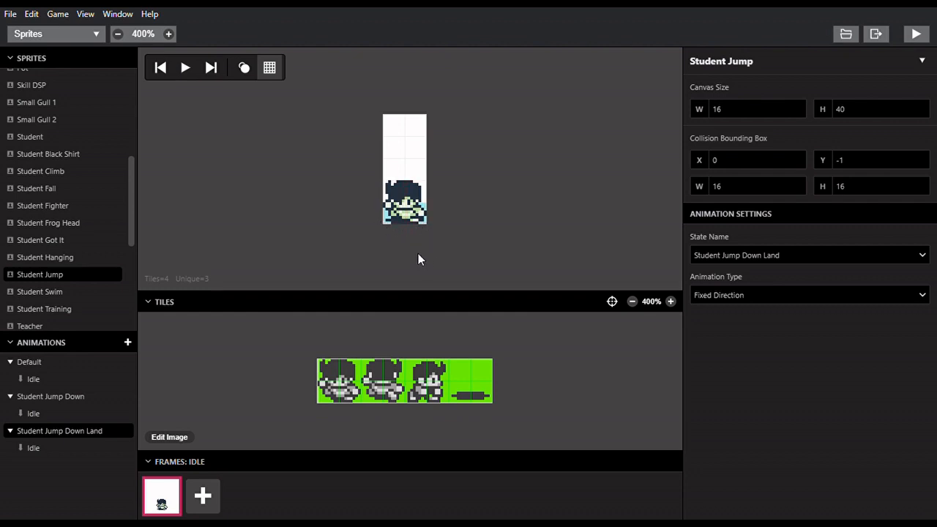
- Switch to the game world and look over the cliff triggers in the !Dev Playground 2 jump scene
{"action": "left_click", "coordinate": [53, 34]}
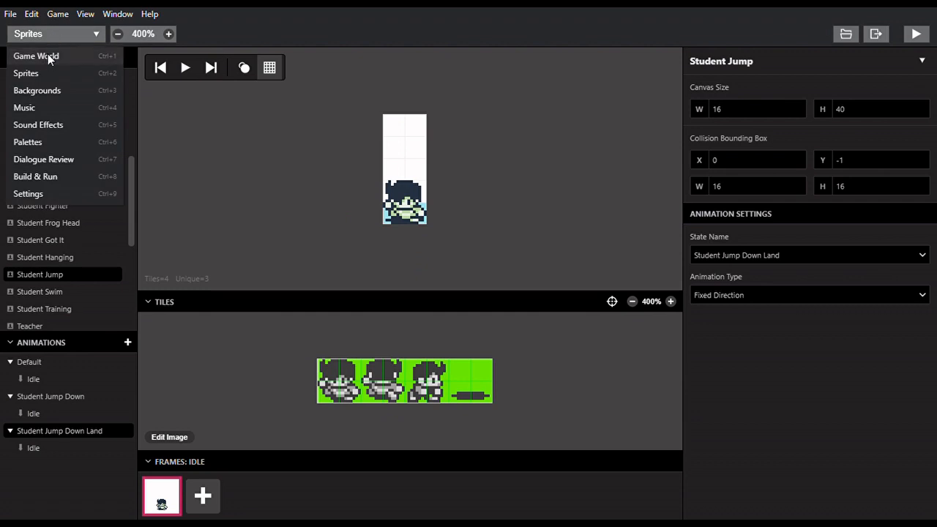
{"action": "left_click", "coordinate": [48, 55]}
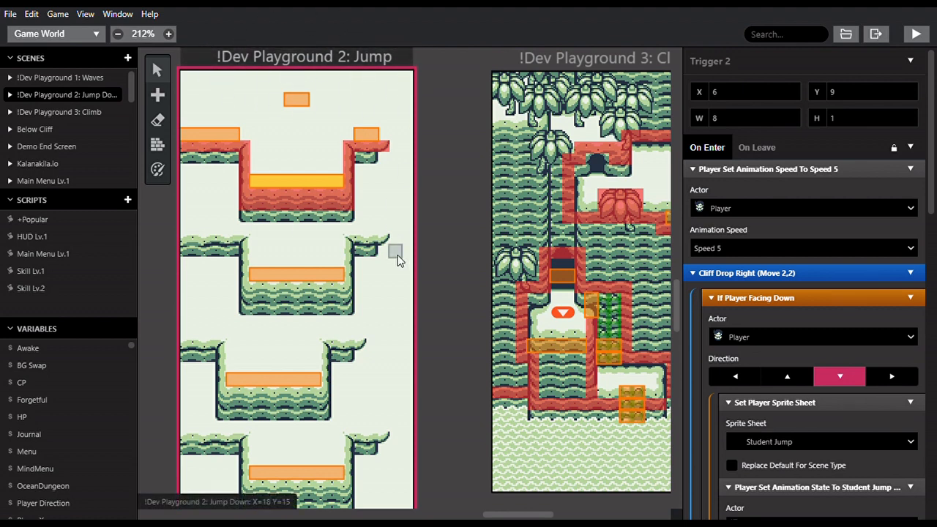
{"action": "scroll", "coordinate": [397, 260], "scroll_direction": "down", "scroll_amount": 6}
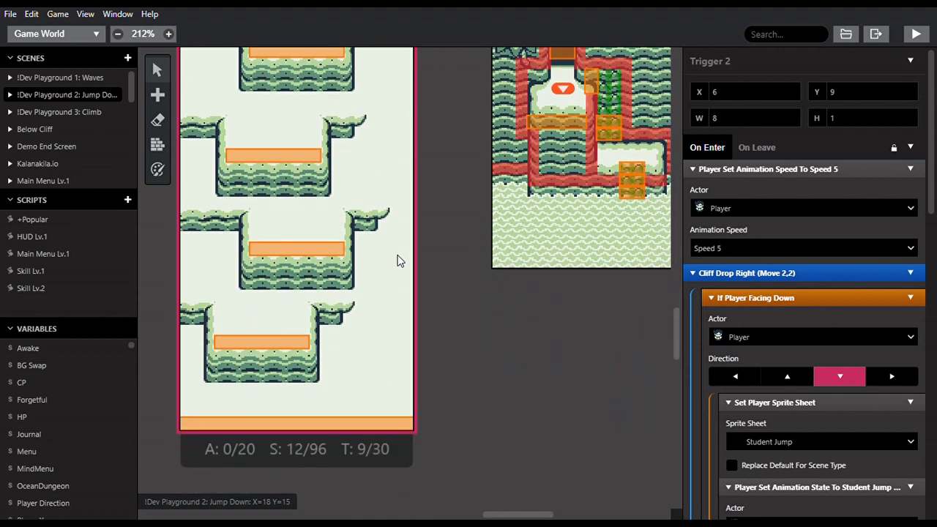
{"action": "scroll", "coordinate": [398, 261], "scroll_direction": "up", "scroll_amount": 1}
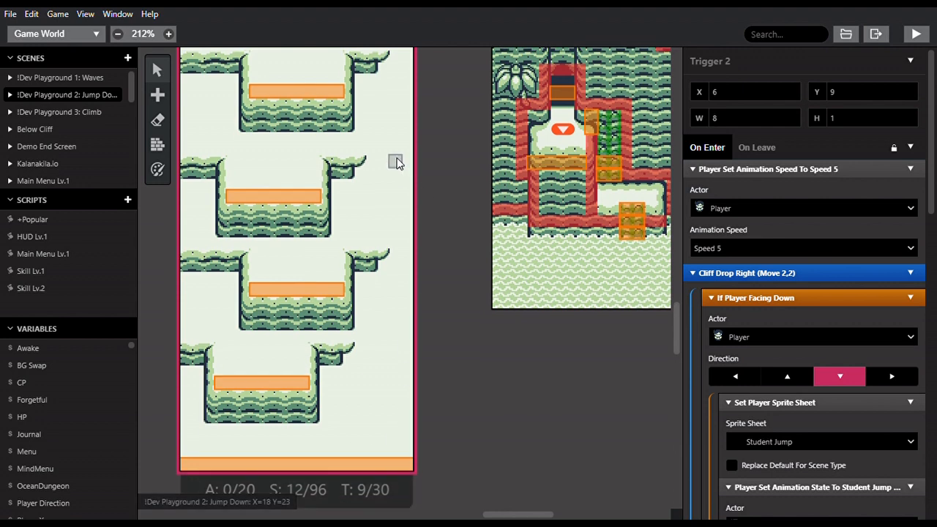
{"action": "scroll", "coordinate": [396, 163], "scroll_direction": "up", "scroll_amount": 3}
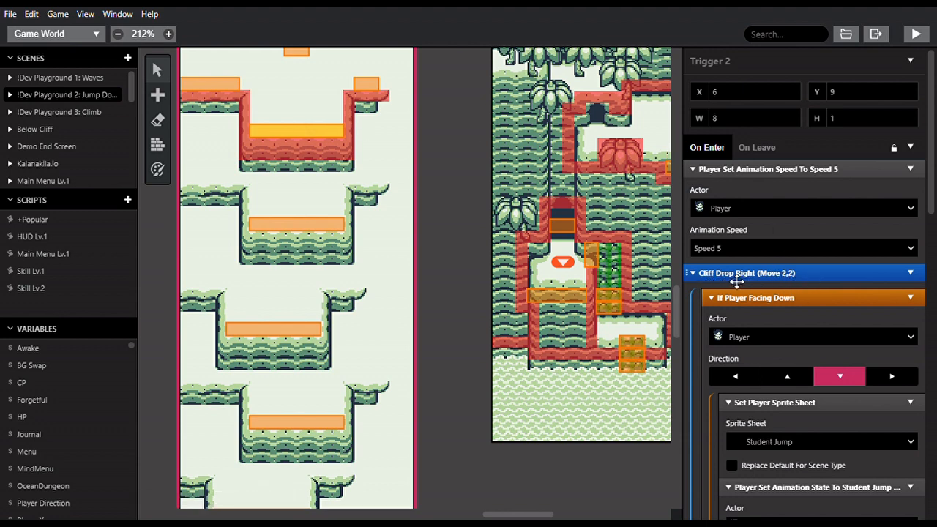
- Change the word Right to Down in the name of the trigger's Cliff Drop event group
{"action": "left_click", "coordinate": [911, 273]}
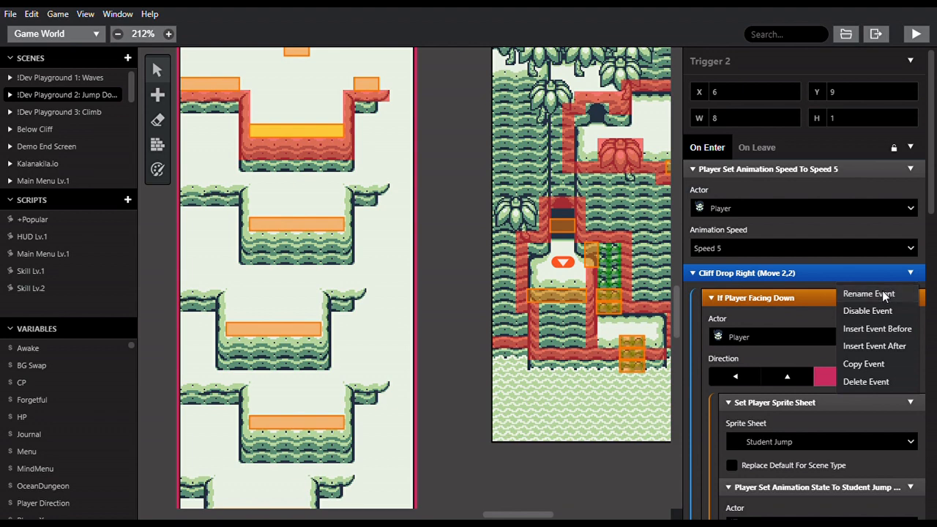
{"action": "left_click", "coordinate": [884, 294]}
{"action": "double_click", "coordinate": [750, 274]}
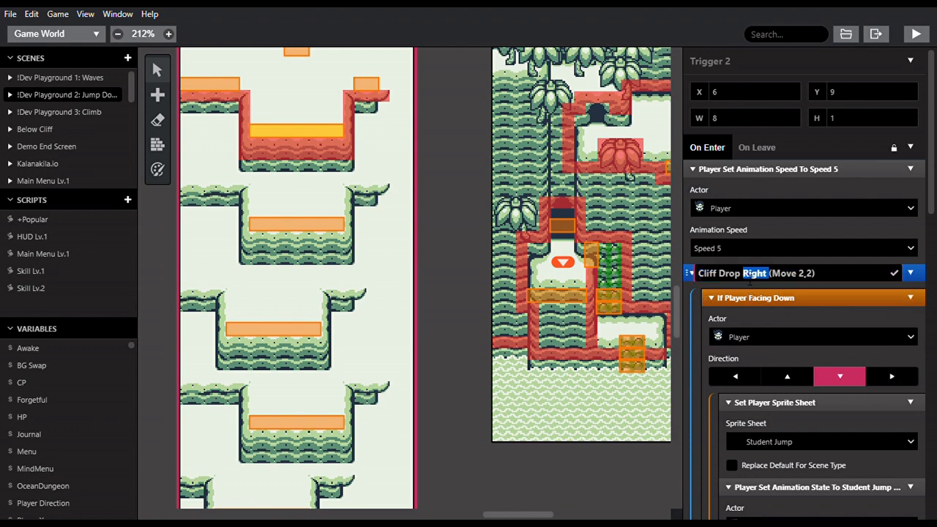
{"action": "type", "text": "Down"}
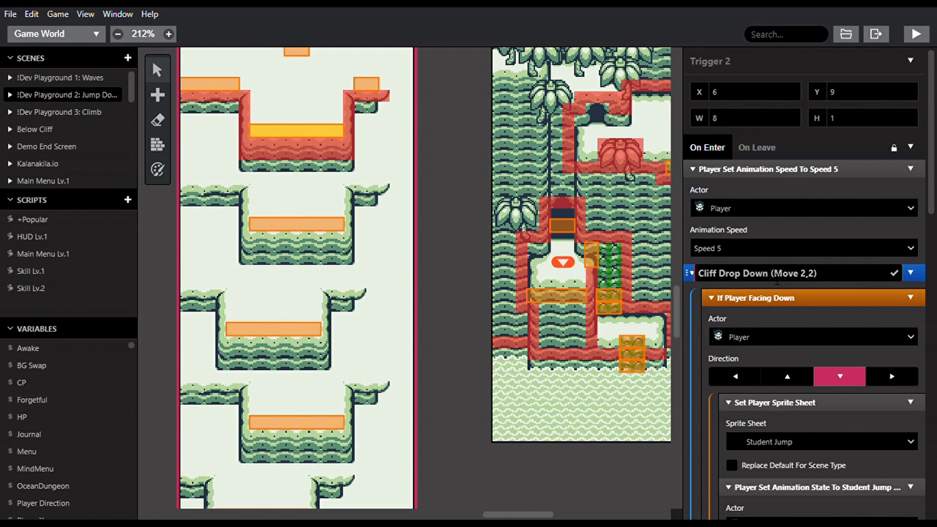
- Check the group's relative player movement and rename the group as Cliff Drop Down (Move 0,4)
{"action": "scroll", "coordinate": [777, 414], "scroll_direction": "down", "scroll_amount": 5}
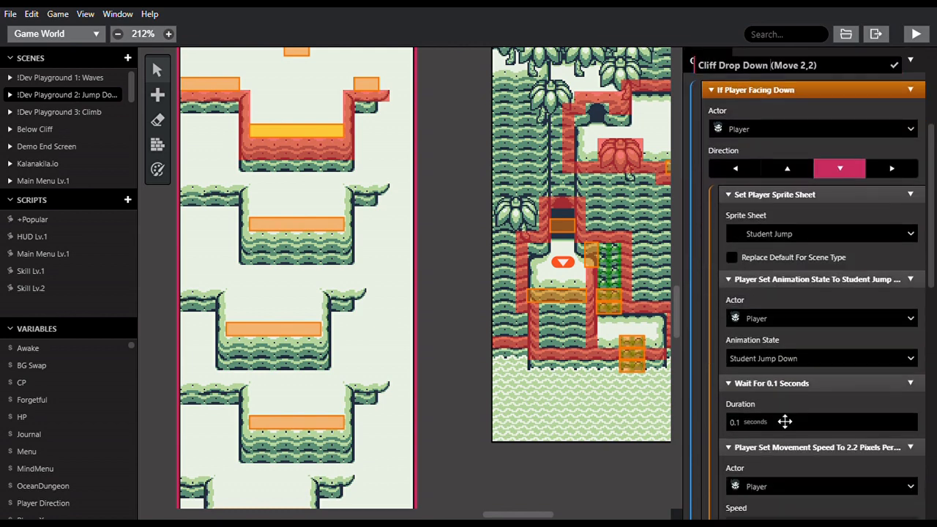
{"action": "scroll", "coordinate": [777, 413], "scroll_direction": "down", "scroll_amount": 2}
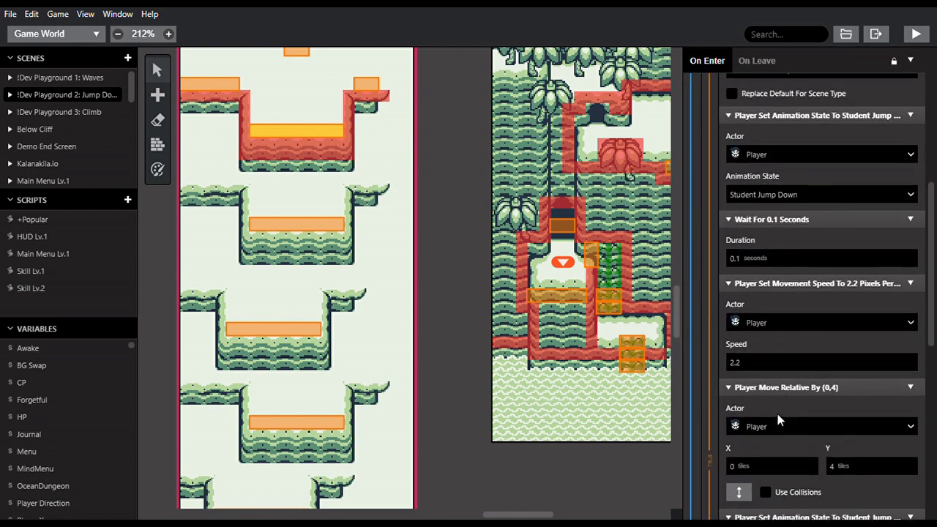
{"action": "scroll", "coordinate": [778, 414], "scroll_direction": "up", "scroll_amount": 3}
{"action": "scroll", "coordinate": [778, 413], "scroll_direction": "up", "scroll_amount": 3}
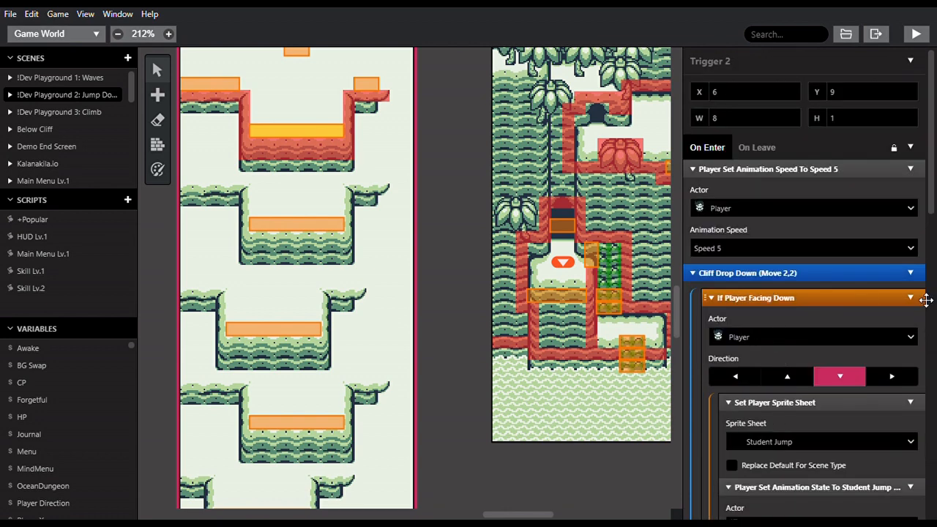
{"action": "left_click", "coordinate": [910, 273]}
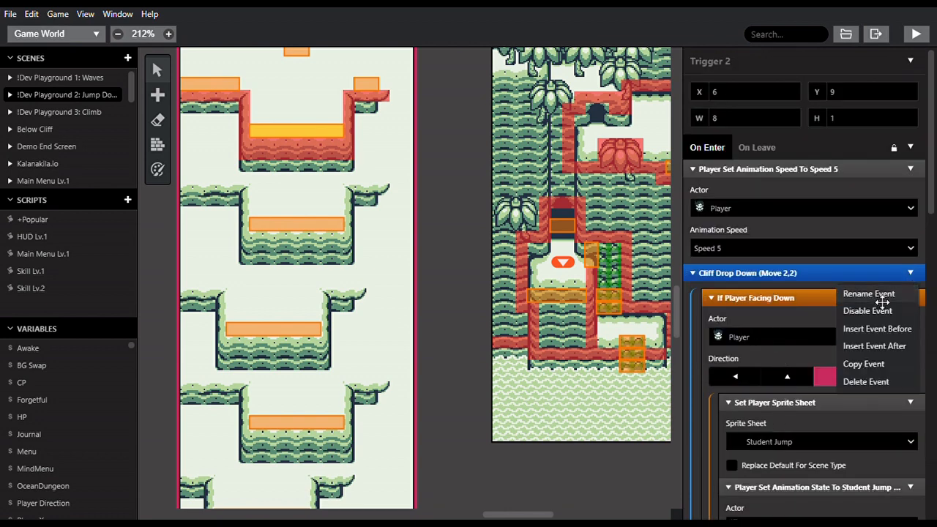
{"action": "left_click", "coordinate": [876, 297]}
{"action": "left_click", "coordinate": [802, 274]}
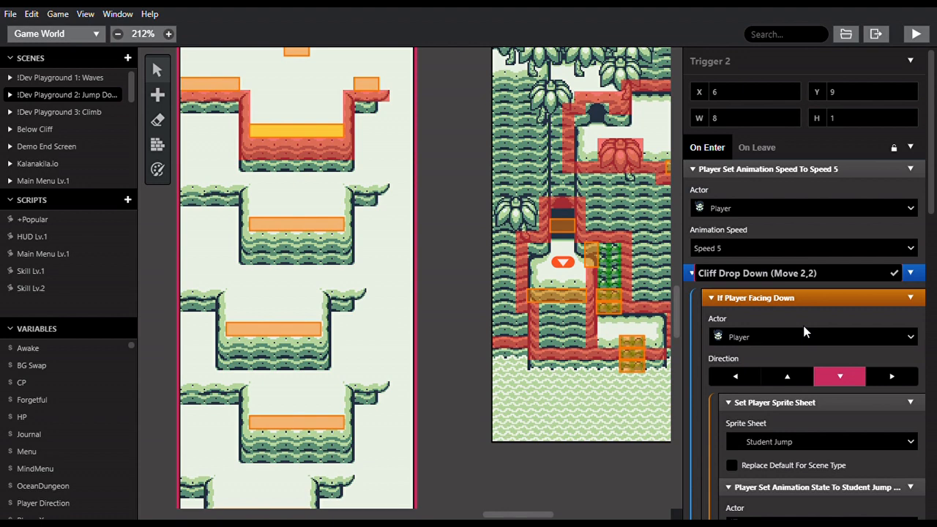
{"action": "key", "text": "BackSpace"}
{"action": "type", "text": "0"}
{"action": "key", "text": "BackSpace"}
{"action": "type", "text": "4"}
{"action": "key", "text": "Return"}
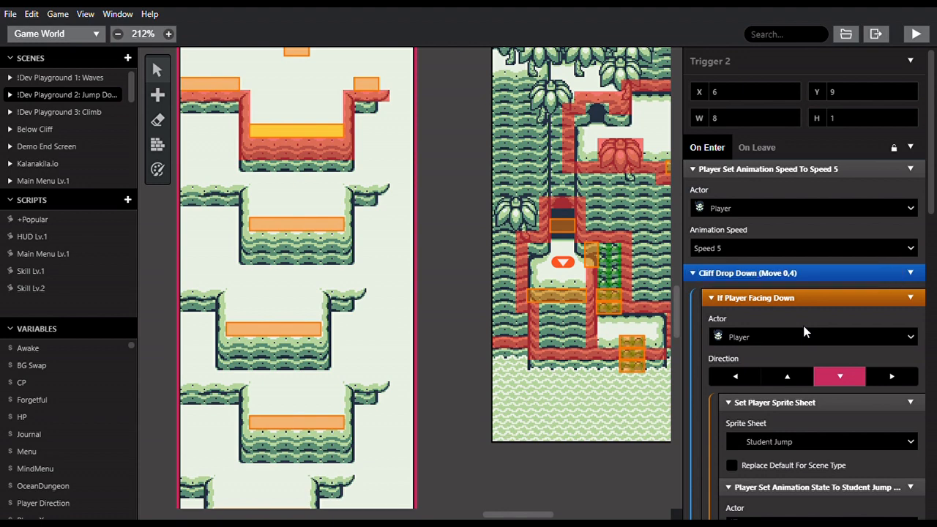
- Copy the Cliff Drop Down (Move 0,4) group into the +Popular script before BG Swap Water @ 1,1 and collapse it
{"action": "left_click", "coordinate": [910, 274]}
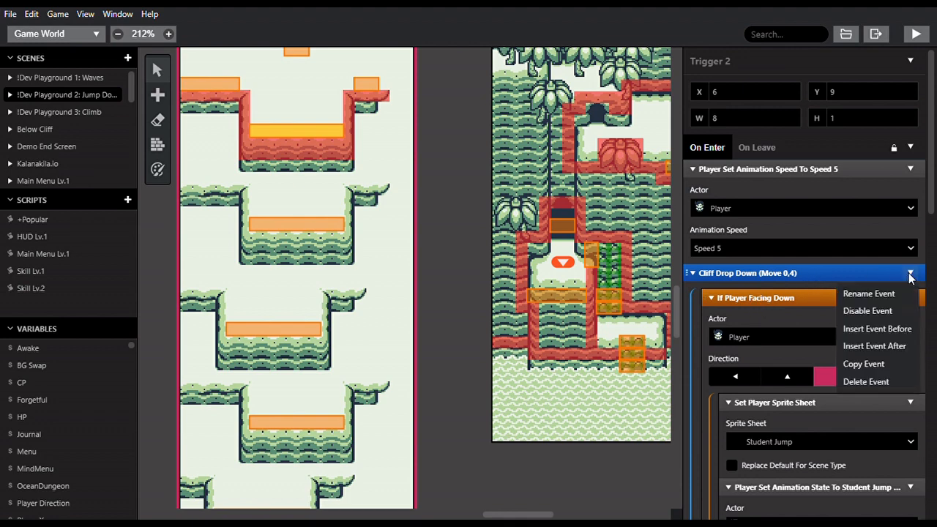
{"action": "left_click", "coordinate": [862, 364]}
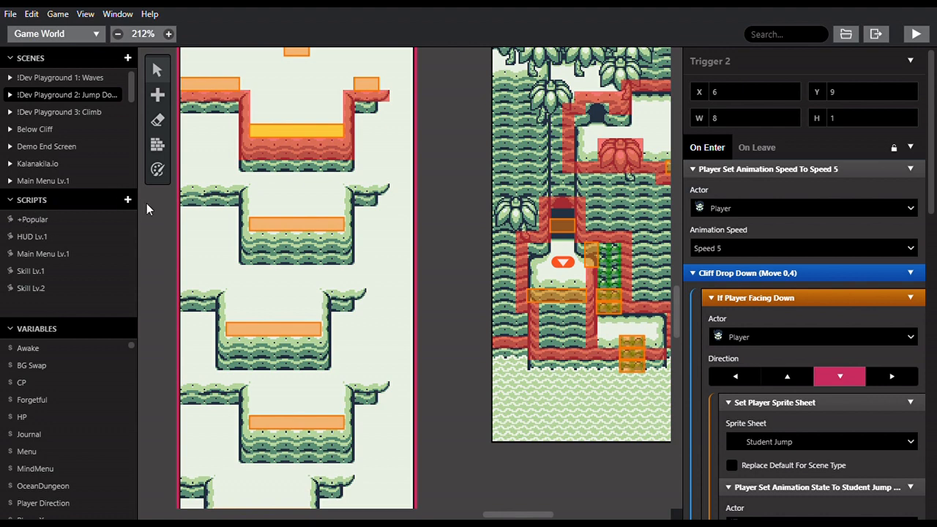
{"action": "left_click", "coordinate": [37, 220]}
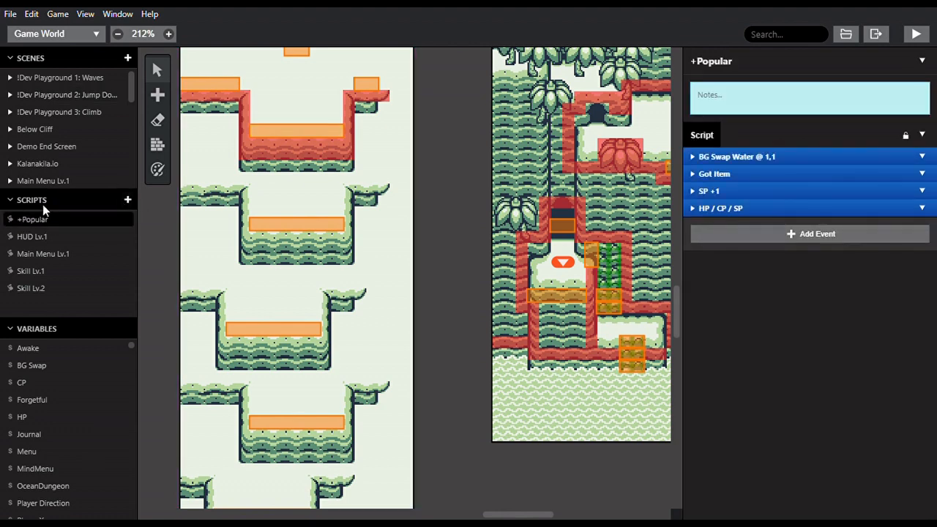
{"action": "left_click", "coordinate": [922, 157]}
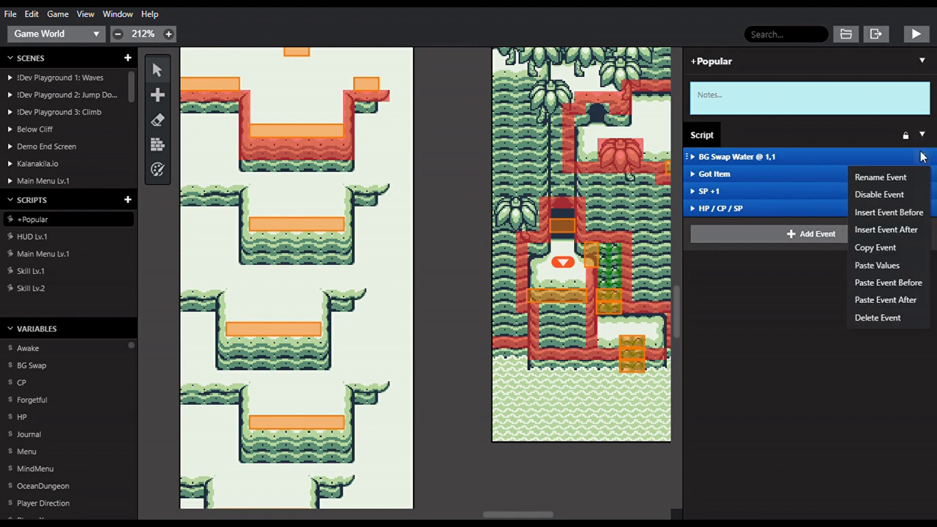
{"action": "left_click", "coordinate": [884, 281]}
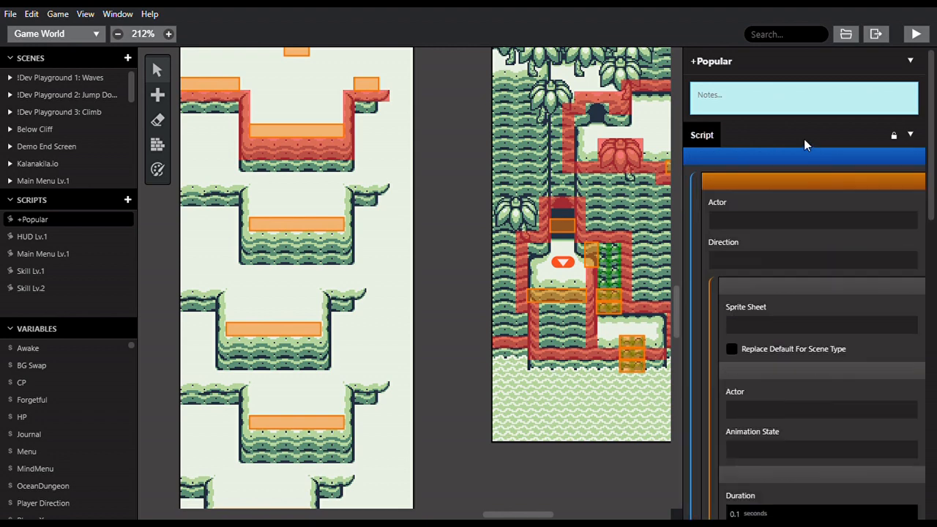
{"action": "left_click", "coordinate": [764, 158]}
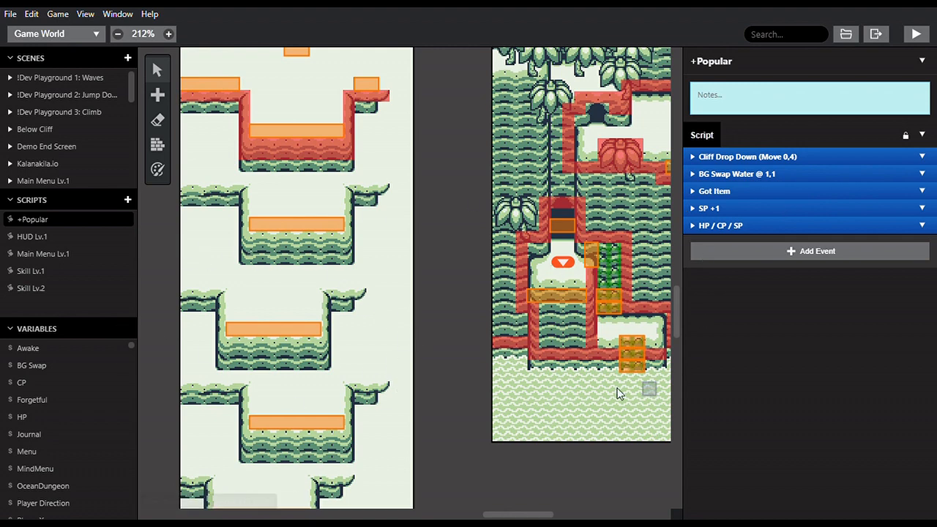
- Reopen the events of the trigger on the uppermost red-marked cliff ledge in the !Dev Playground 2 scene
{"action": "scroll", "coordinate": [474, 298], "scroll_direction": "left", "scroll_amount": 1}
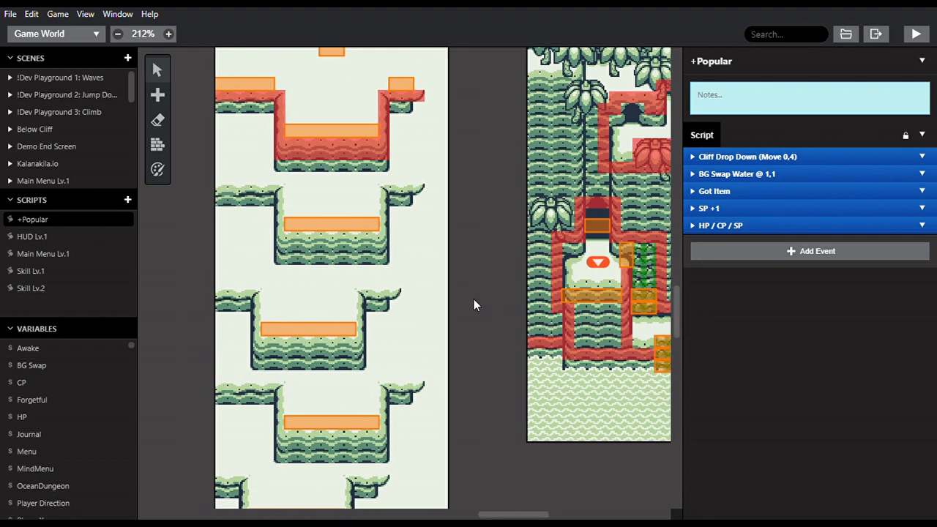
{"action": "scroll", "coordinate": [474, 305], "scroll_direction": "left", "scroll_amount": 1}
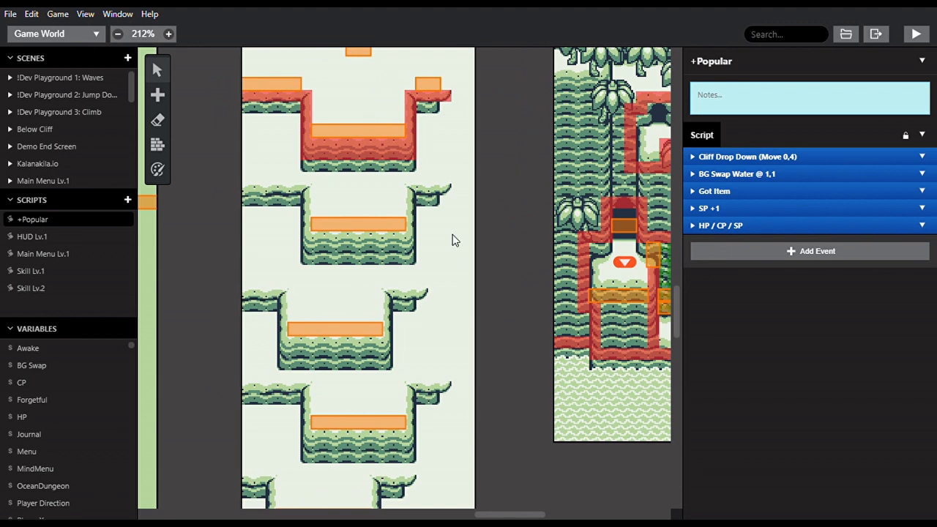
{"action": "left_click", "coordinate": [346, 131]}
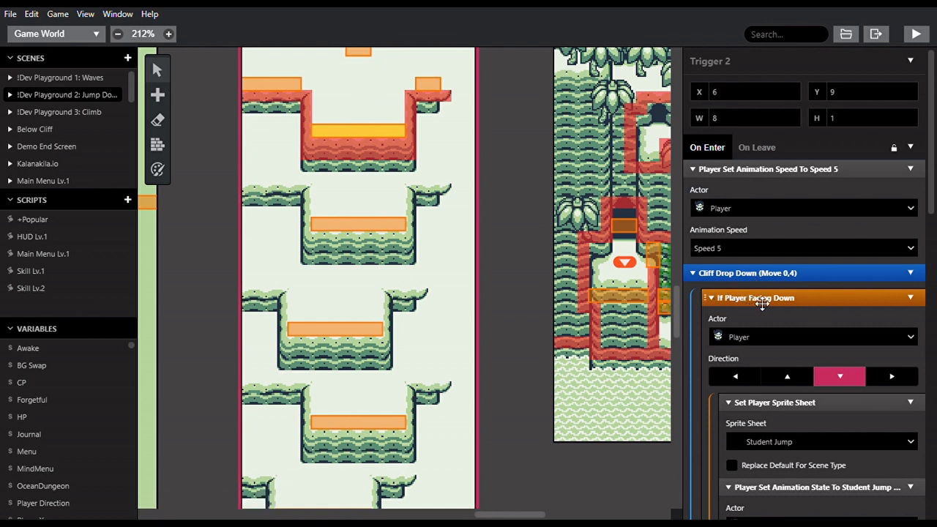
- Search the events that can be inserted before the If Player Facing Down condition for "if ac", and close the list without adding one
{"action": "left_click", "coordinate": [911, 297]}
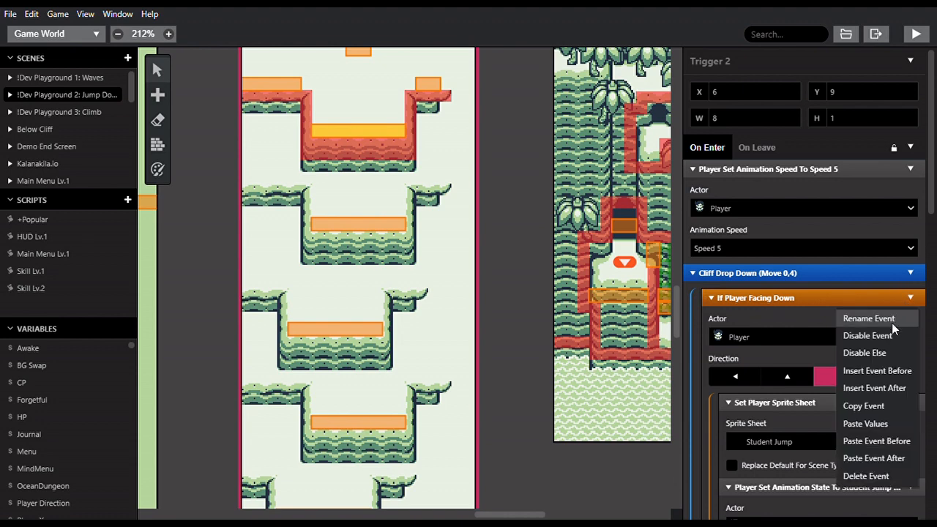
{"action": "left_click", "coordinate": [883, 375]}
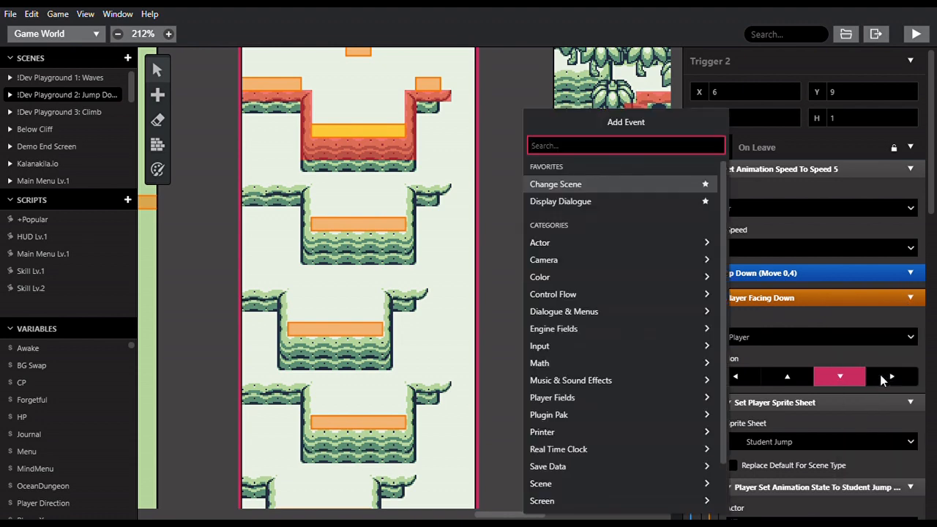
{"action": "type", "text": "if pla"}
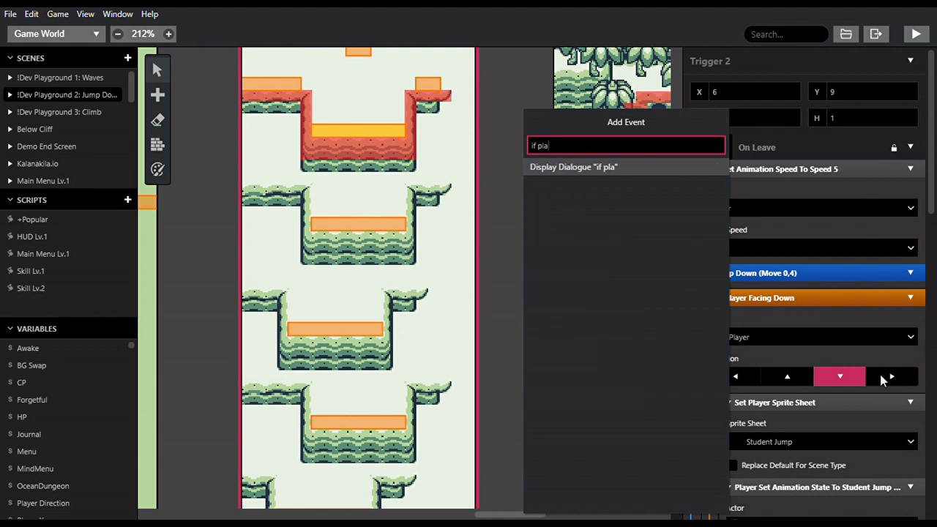
{"action": "key", "text": "BackSpace"}
{"action": "key", "text": "BackSpace"}
{"action": "key", "text": "BackSpace"}
{"action": "type", "text": "ac"}
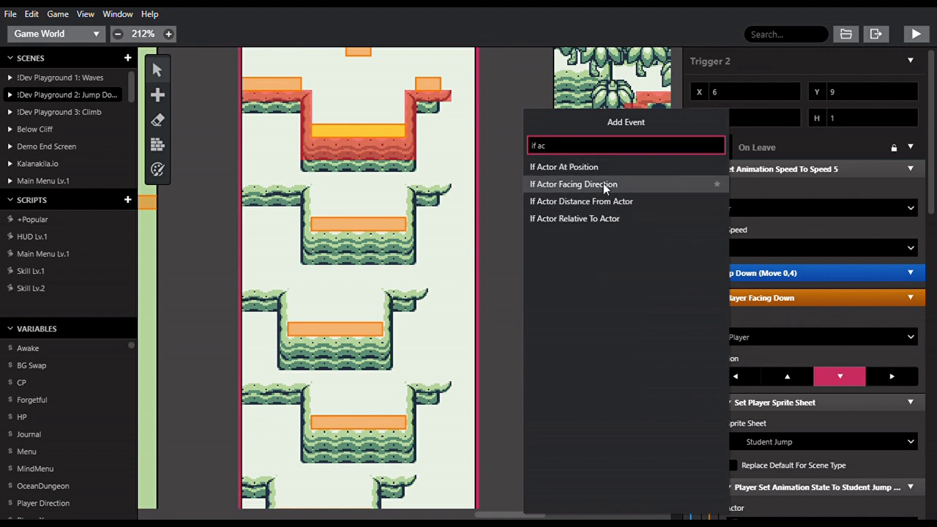
{"action": "left_click", "coordinate": [904, 229]}
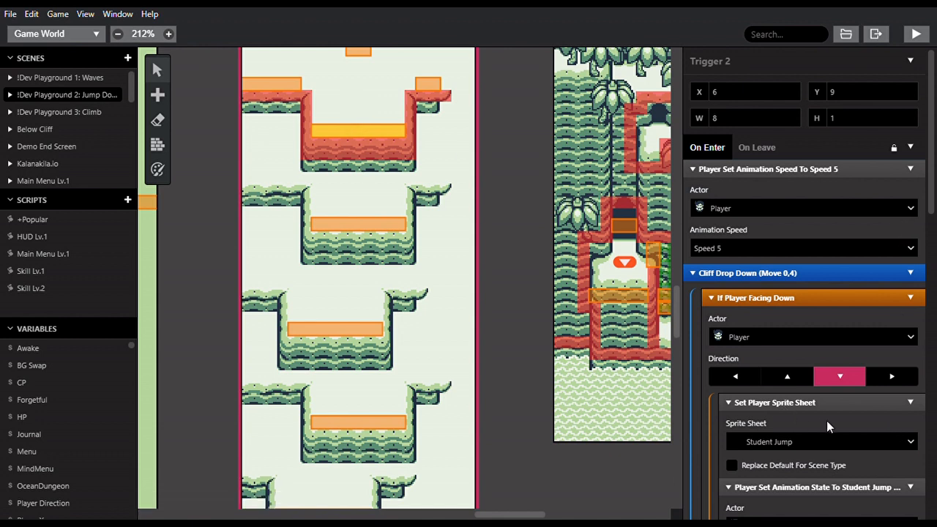
- Review the Cliff Drop Down (Move 0,4) events in order, from the Student Jump sprite sheet through animation state, wait and movement speed
{"action": "scroll", "coordinate": [827, 420], "scroll_direction": "down", "scroll_amount": 1}
{"action": "scroll", "coordinate": [827, 420], "scroll_direction": "down", "scroll_amount": 1}
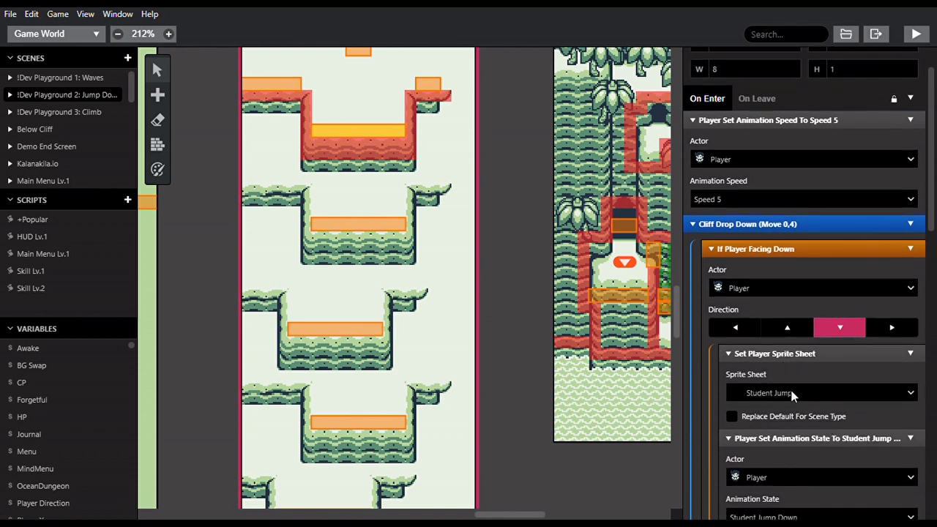
{"action": "scroll", "coordinate": [796, 391], "scroll_direction": "down", "scroll_amount": 2}
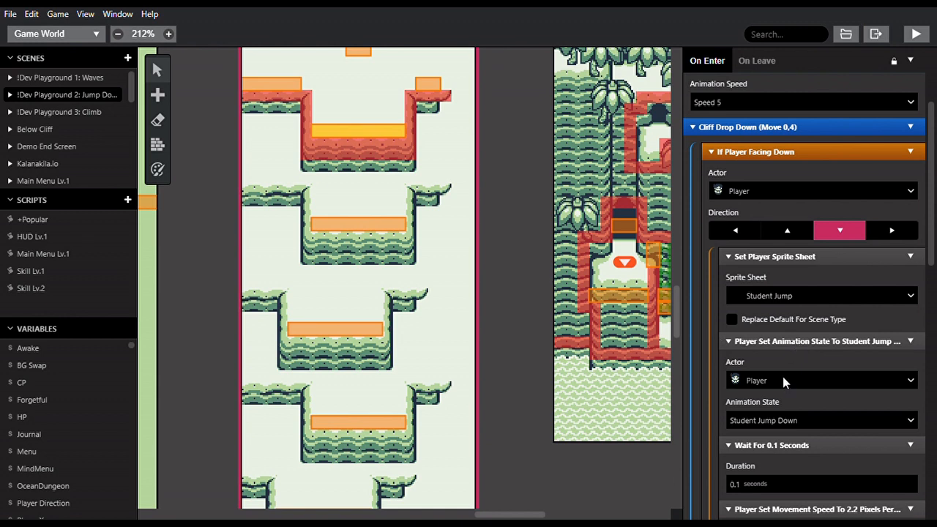
{"action": "scroll", "coordinate": [783, 376], "scroll_direction": "down", "scroll_amount": 5}
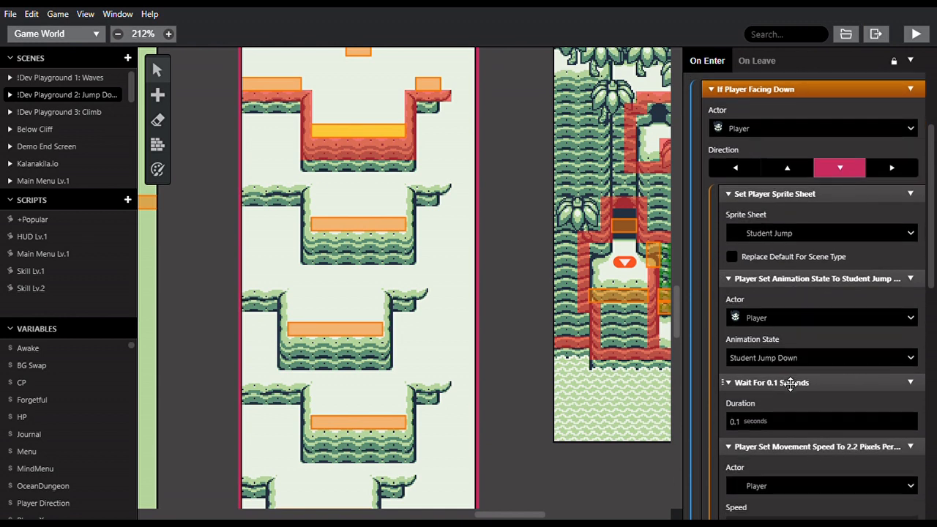
{"action": "scroll", "coordinate": [783, 376], "scroll_direction": "down", "scroll_amount": 1}
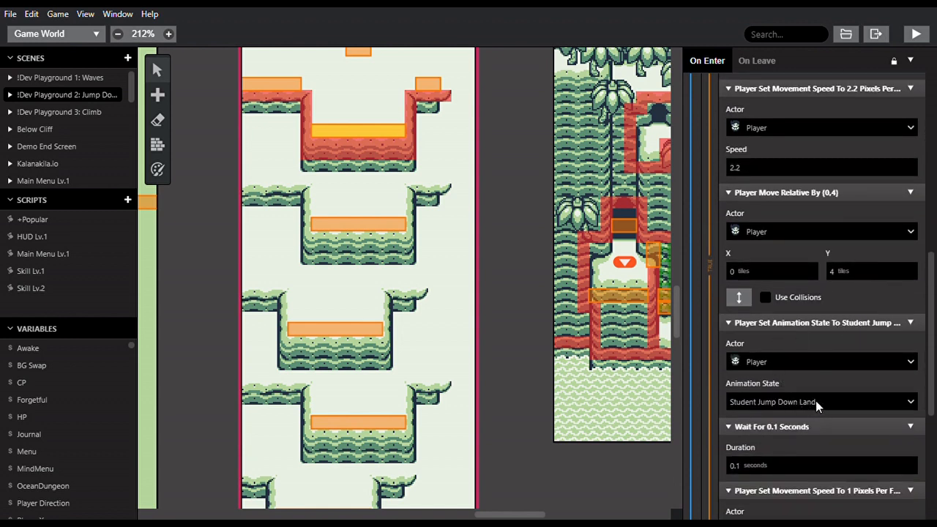
{"action": "scroll", "coordinate": [816, 400], "scroll_direction": "up", "scroll_amount": 4}
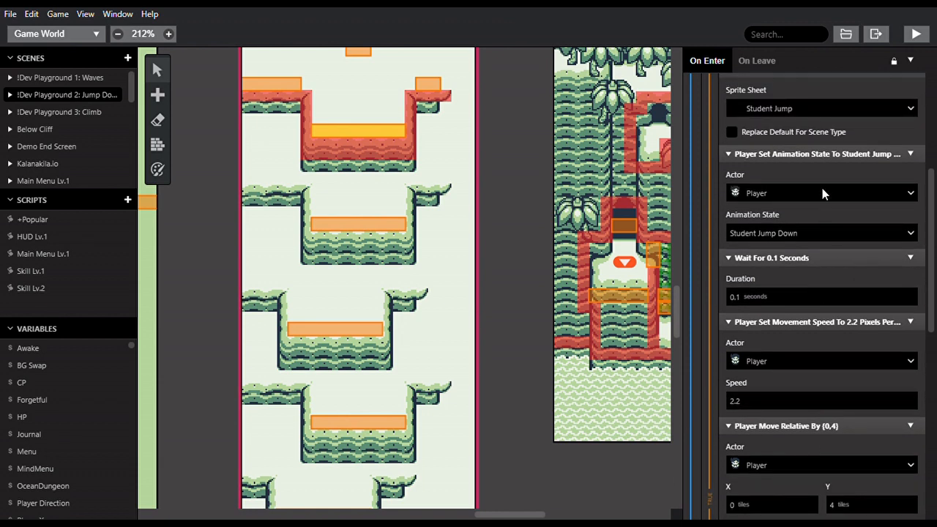
{"action": "scroll", "coordinate": [821, 152], "scroll_direction": "up", "scroll_amount": 1}
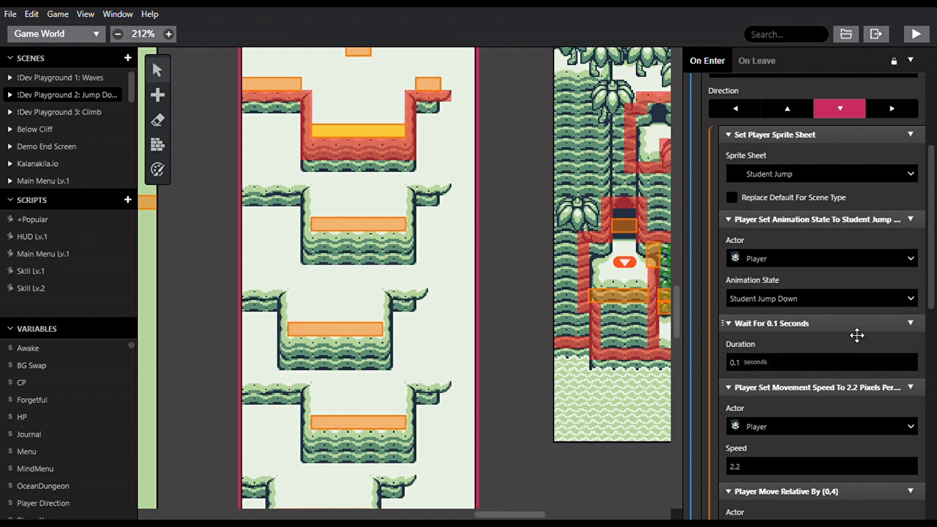
{"action": "scroll", "coordinate": [857, 335], "scroll_direction": "down", "scroll_amount": 1}
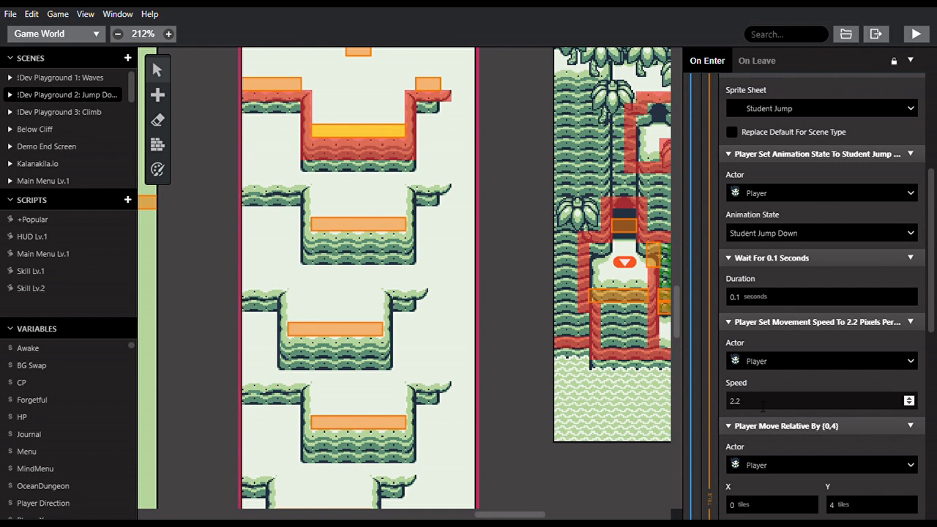
- Reselect the trigger on the uppermost red-marked cliff ledge and examine its movement speed and relative movement events
{"action": "left_click", "coordinate": [462, 292]}
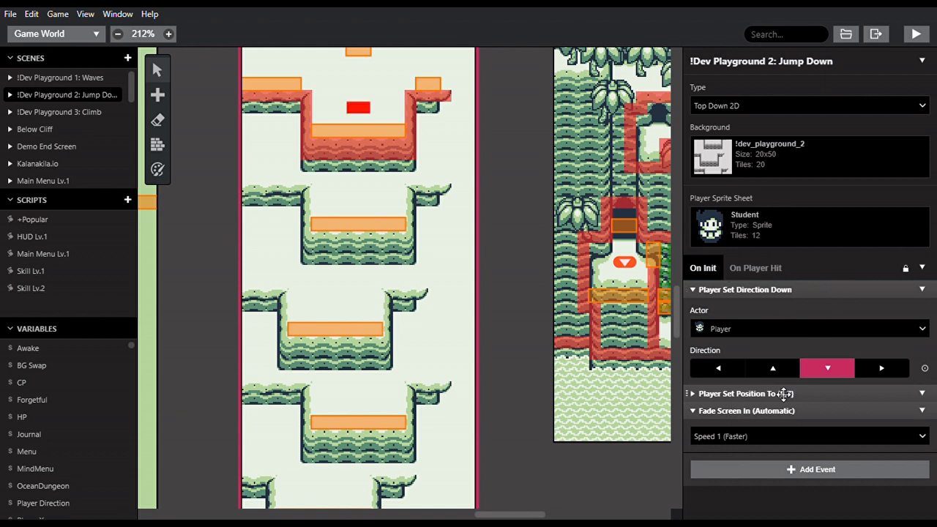
{"action": "left_click", "coordinate": [340, 133]}
{"action": "scroll", "coordinate": [737, 390], "scroll_direction": "down", "scroll_amount": 5}
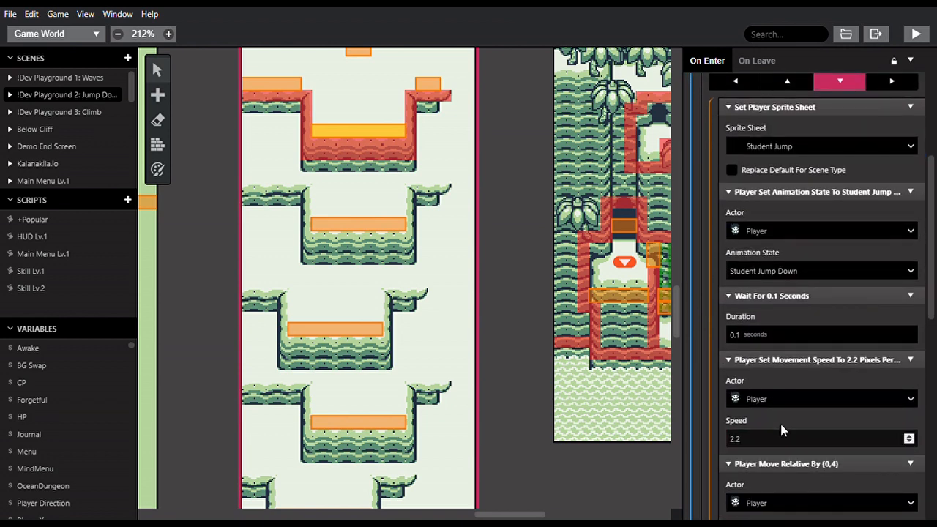
{"action": "scroll", "coordinate": [780, 424], "scroll_direction": "down", "scroll_amount": 1}
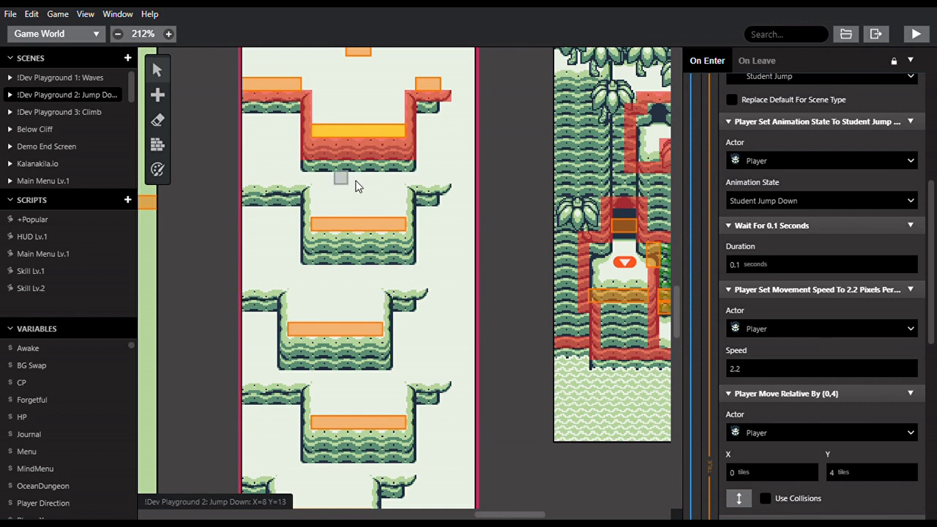
- Search the events that can be inserted before the player's relative move for "relative", and close the list without adding one
{"action": "left_click", "coordinate": [911, 394]}
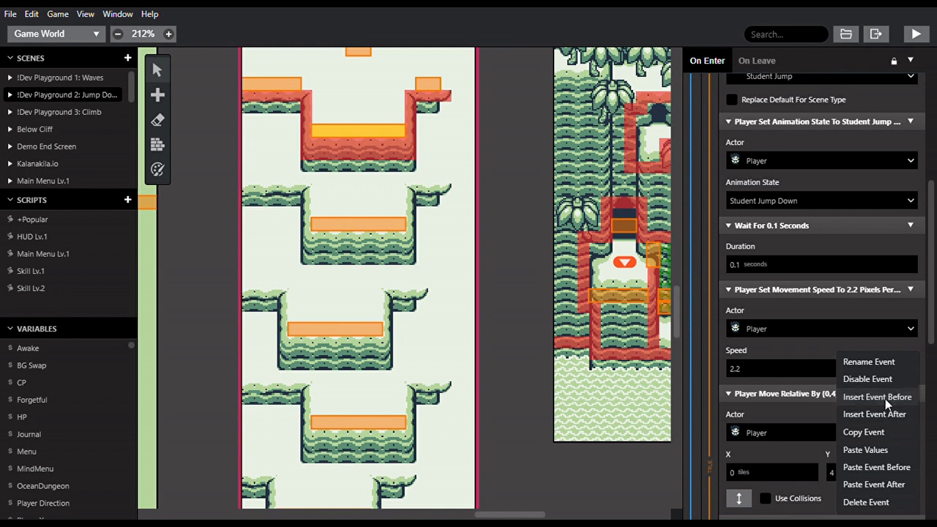
{"action": "left_click", "coordinate": [886, 397]}
{"action": "type", "text": "relative"}
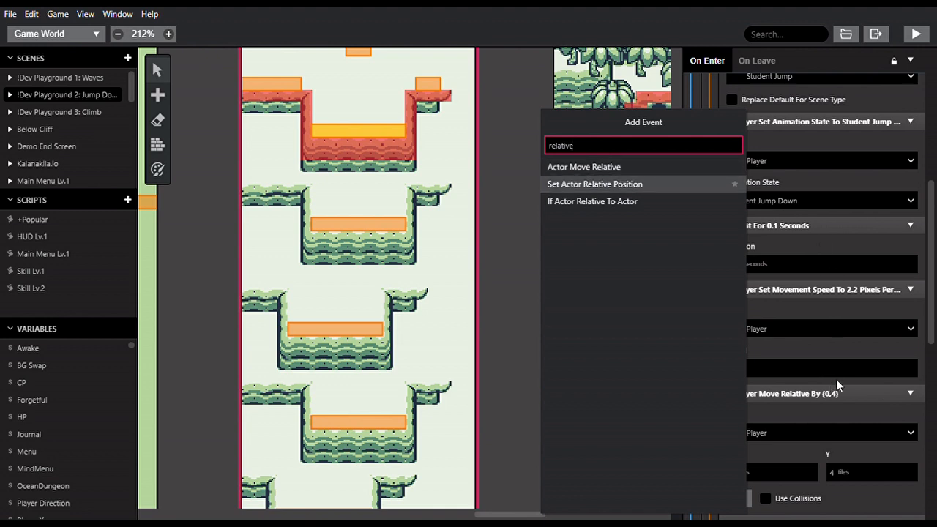
{"action": "left_click", "coordinate": [927, 374]}
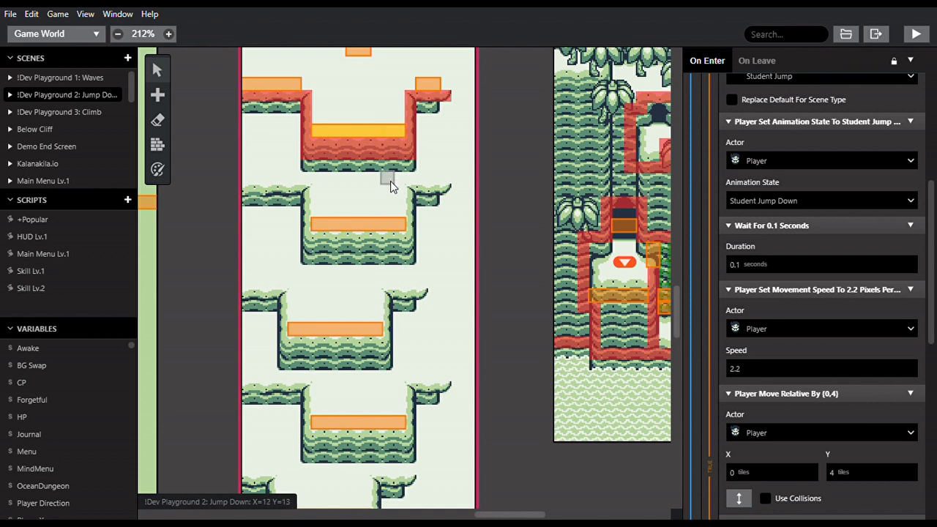
- Review the rest of the group, from the relative move through the landing animation and speed reset to the final Student sprite sheet
{"action": "scroll", "coordinate": [831, 401], "scroll_direction": "down", "scroll_amount": 1}
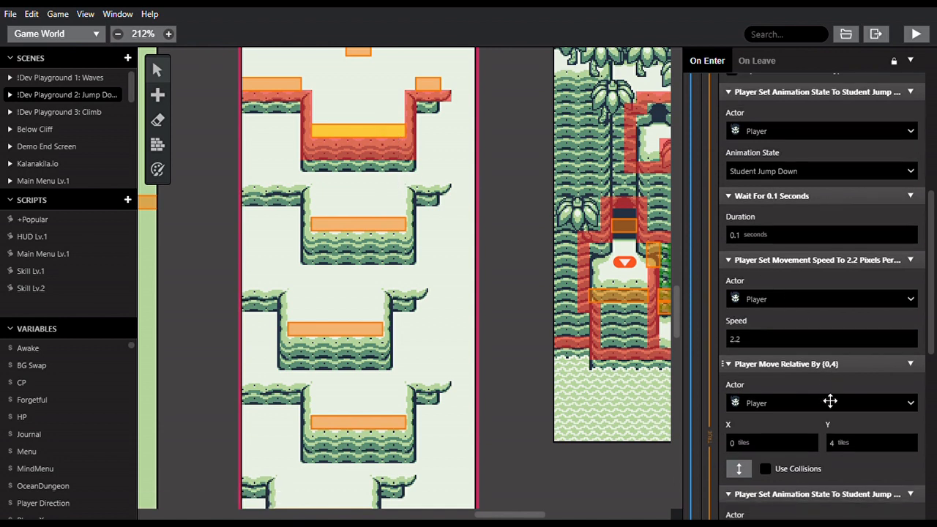
{"action": "scroll", "coordinate": [830, 400], "scroll_direction": "down", "scroll_amount": 3}
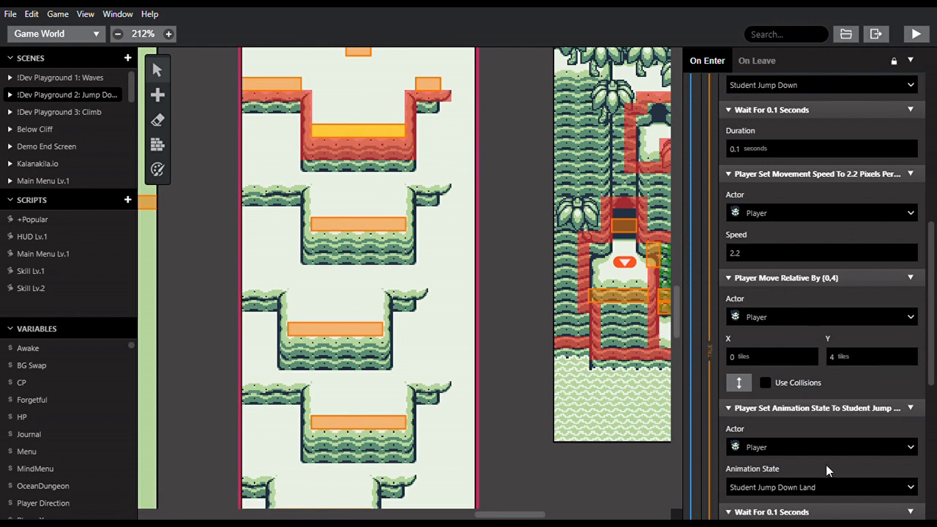
{"action": "scroll", "coordinate": [826, 465], "scroll_direction": "down", "scroll_amount": 3}
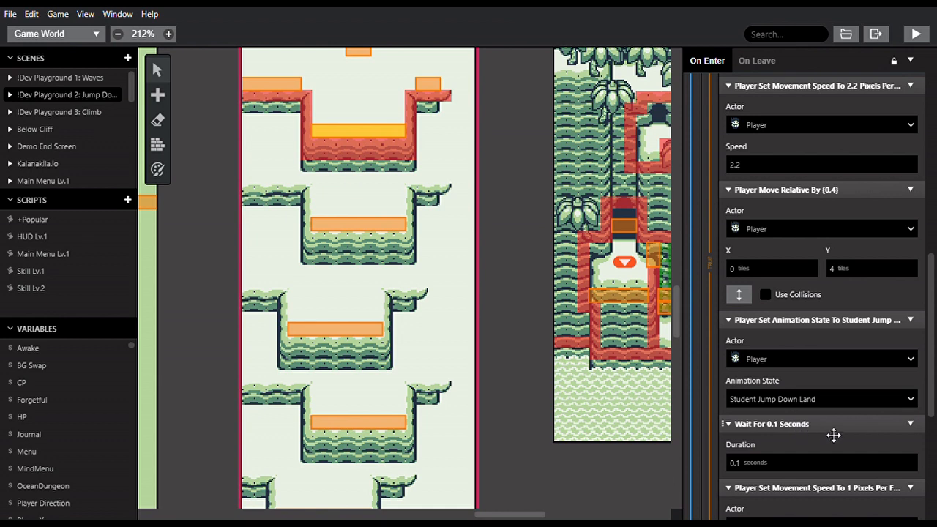
{"action": "scroll", "coordinate": [834, 435], "scroll_direction": "down", "scroll_amount": 3}
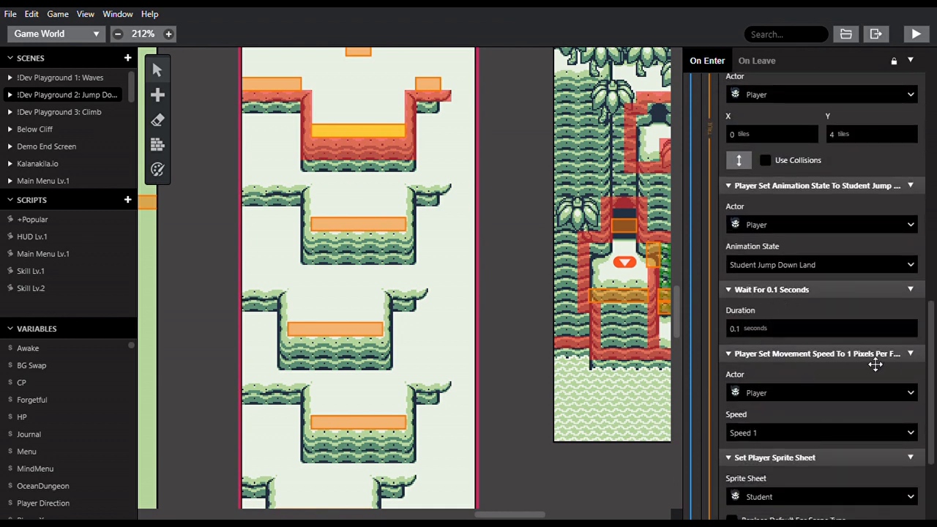
{"action": "scroll", "coordinate": [856, 374], "scroll_direction": "down", "scroll_amount": 3}
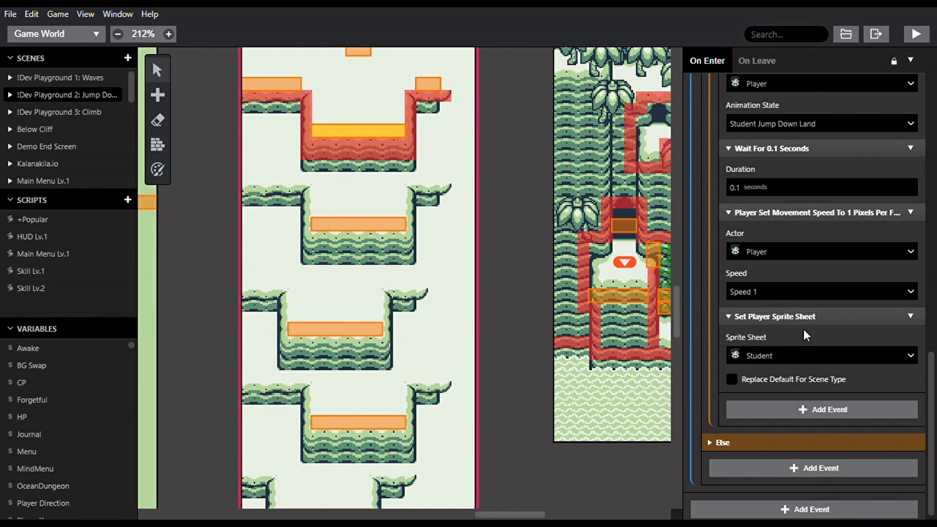
- Switch to the running game and walk the player around the cliff ledge in all four directions
{"action": "key", "text": "alt+Tab"}
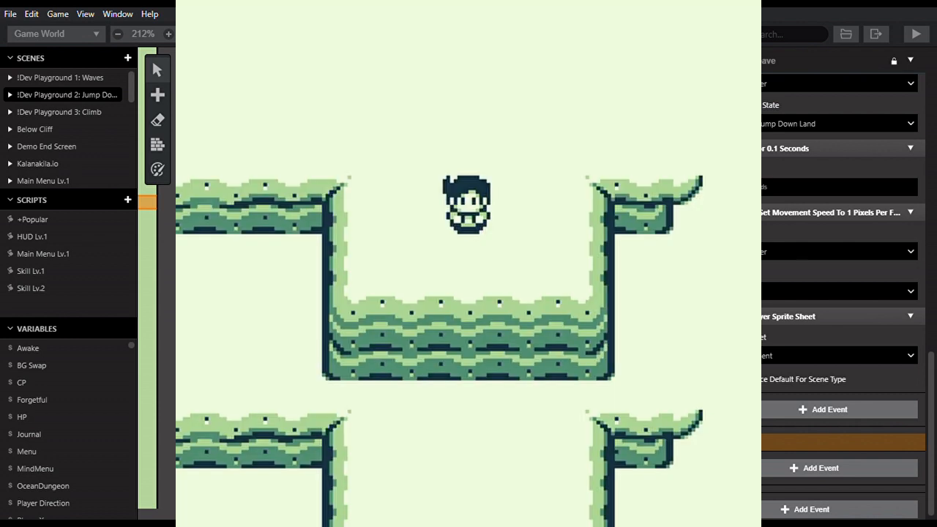
{"action": "key", "text": "Up"}
{"action": "key", "text": "Down"}
{"action": "key", "text": "Right"}
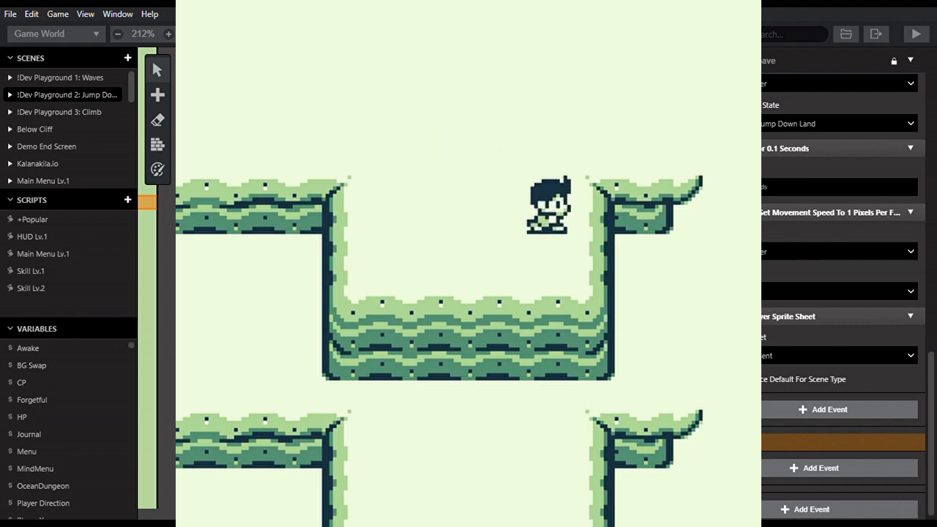
{"action": "key", "text": "Left"}
{"action": "key", "text": "Up"}
{"action": "key", "text": "Down"}
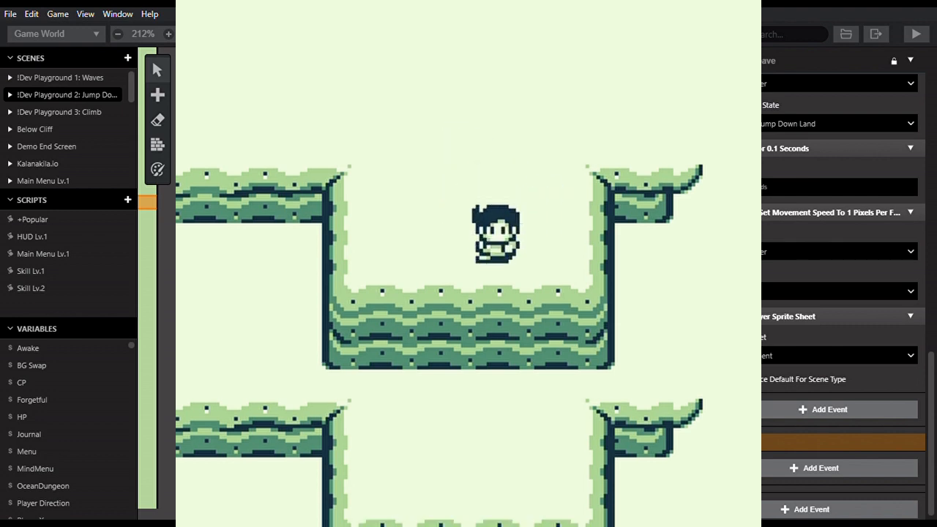
- Playtest the cliff drop by jumping the player down several successive ledges, walk around the cliffs, and return to the editor
{"action": "key", "text": "Down"}
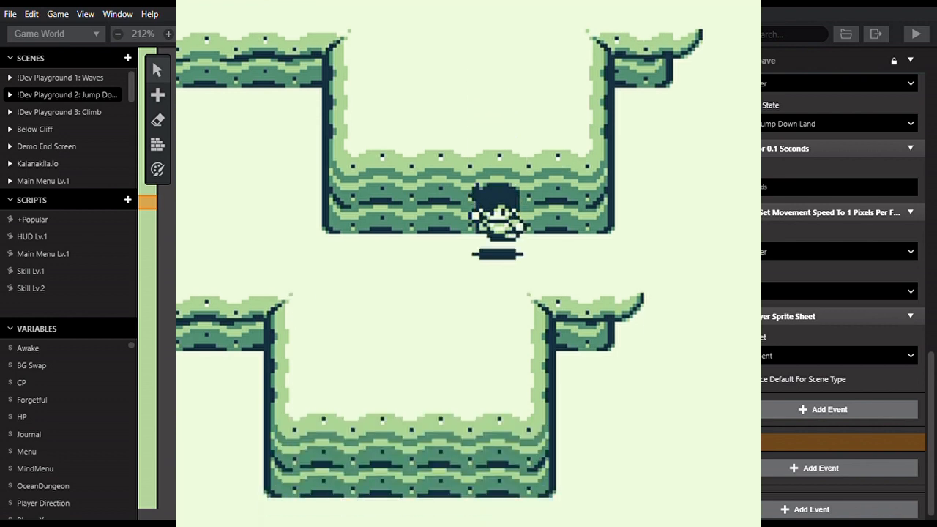
{"action": "key", "text": "Down"}
{"action": "key", "text": "Left"}
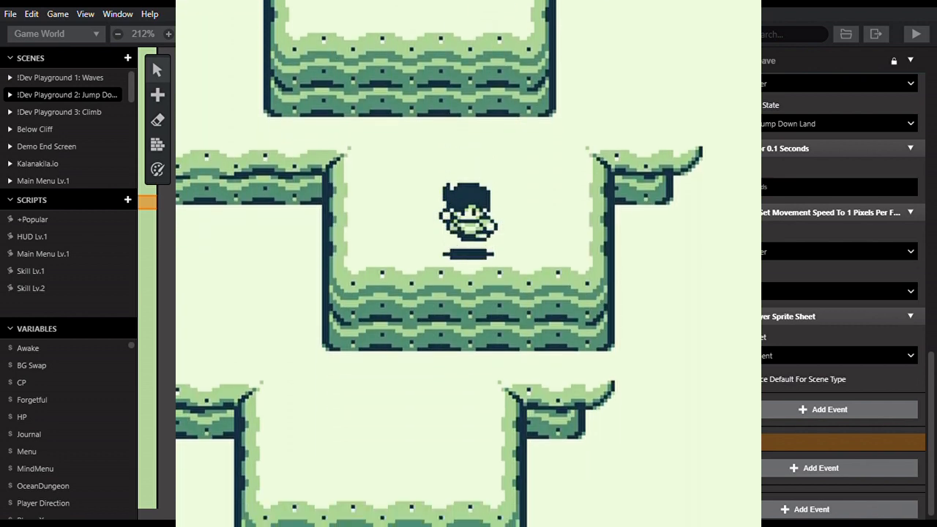
{"action": "key", "text": "Down"}
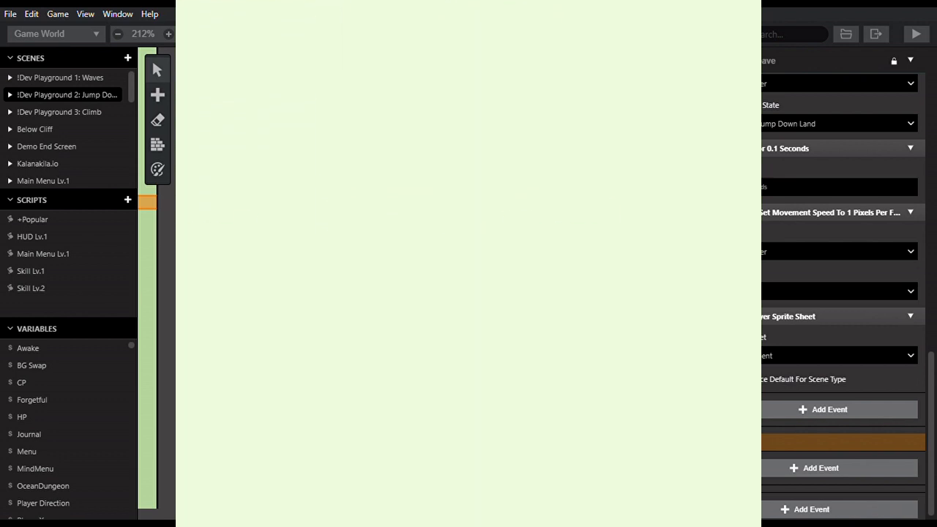
{"action": "key", "text": "Down"}
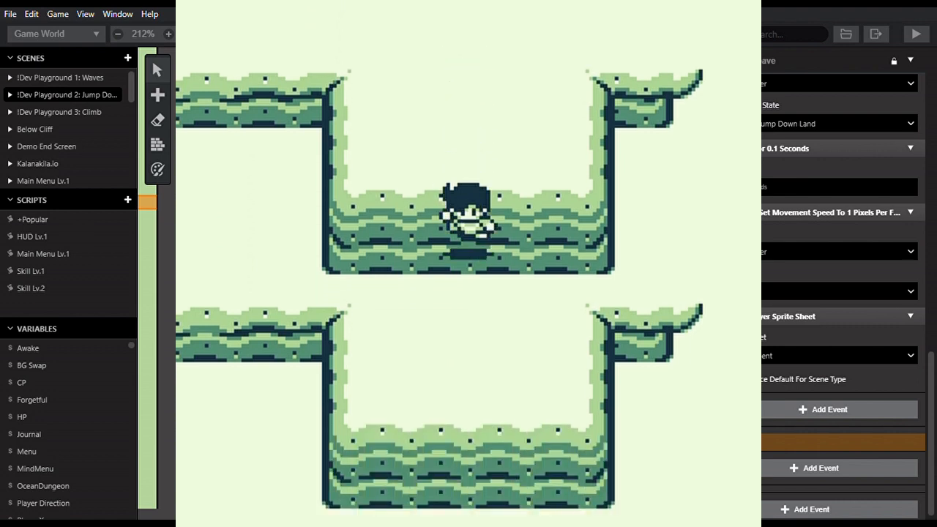
{"action": "key", "text": "Down"}
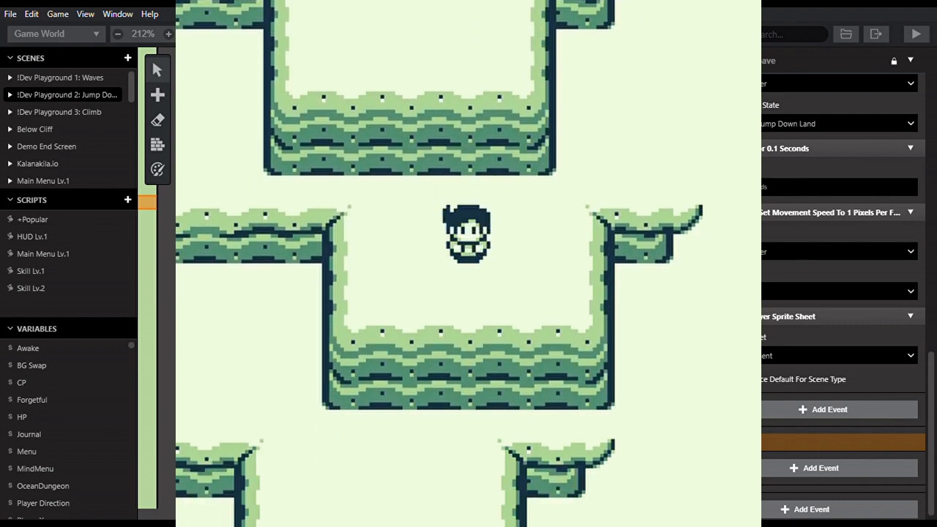
{"action": "key", "text": "Right"}
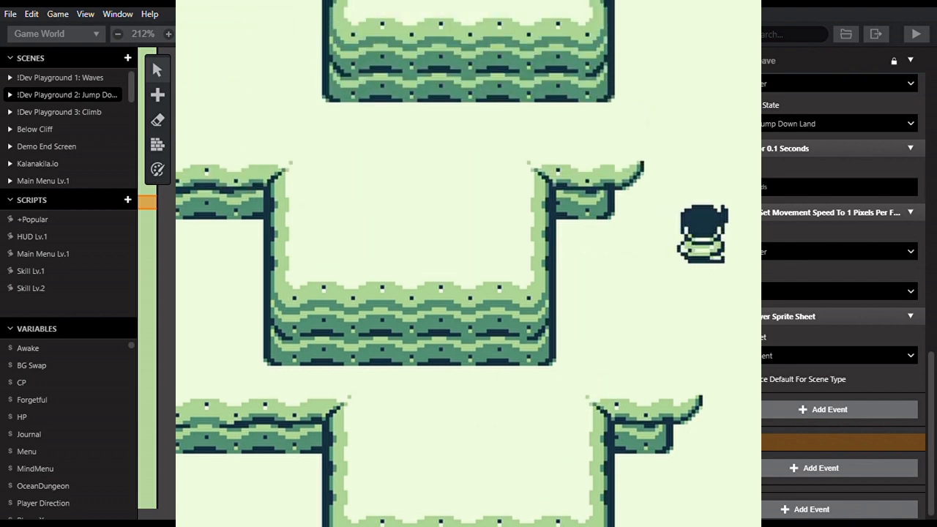
{"action": "key", "text": "Left"}
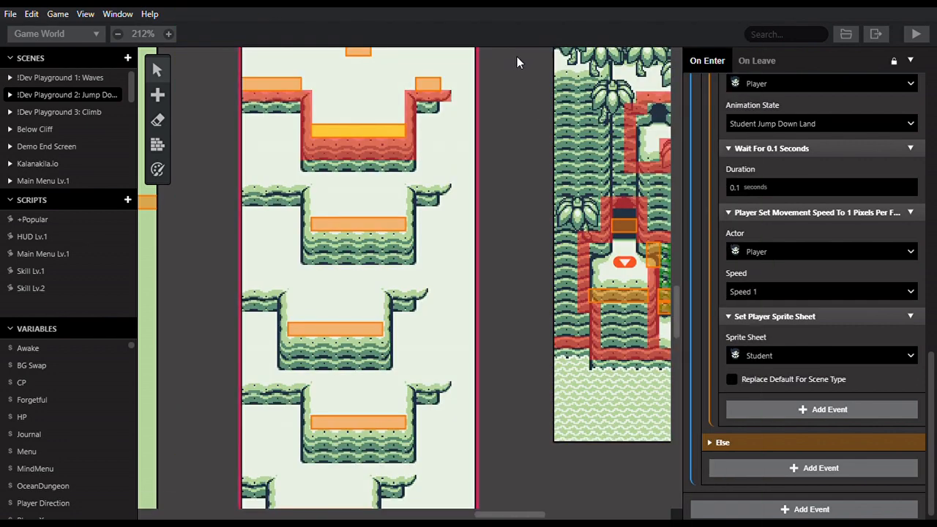
- Deselect the trigger to show the project settings and bring the whole !Dev Playground 3: Climb scene into view
{"action": "left_click", "coordinate": [506, 262]}
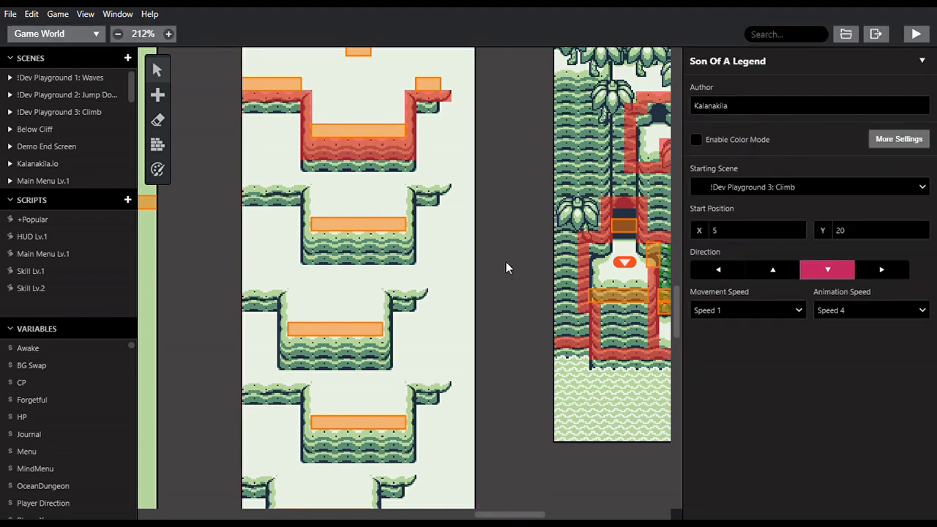
{"action": "scroll", "coordinate": [506, 261], "scroll_direction": "right", "scroll_amount": 5}
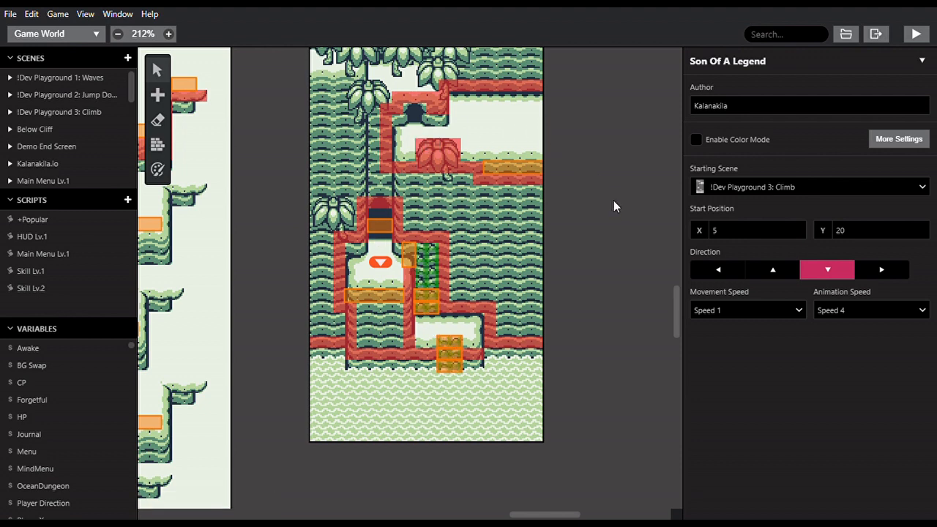
{"action": "scroll", "coordinate": [614, 201], "scroll_direction": "up", "scroll_amount": 3}
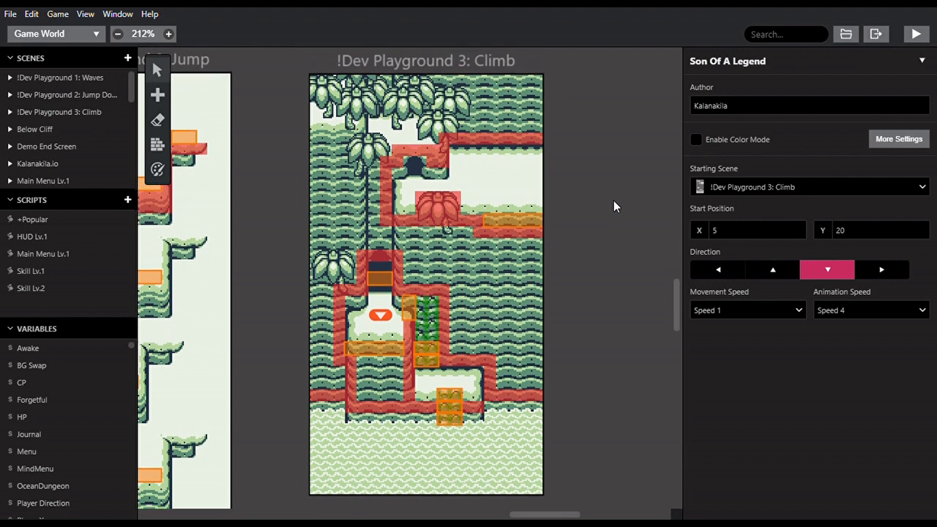
{"action": "scroll", "coordinate": [613, 200], "scroll_direction": "down", "scroll_amount": 1}
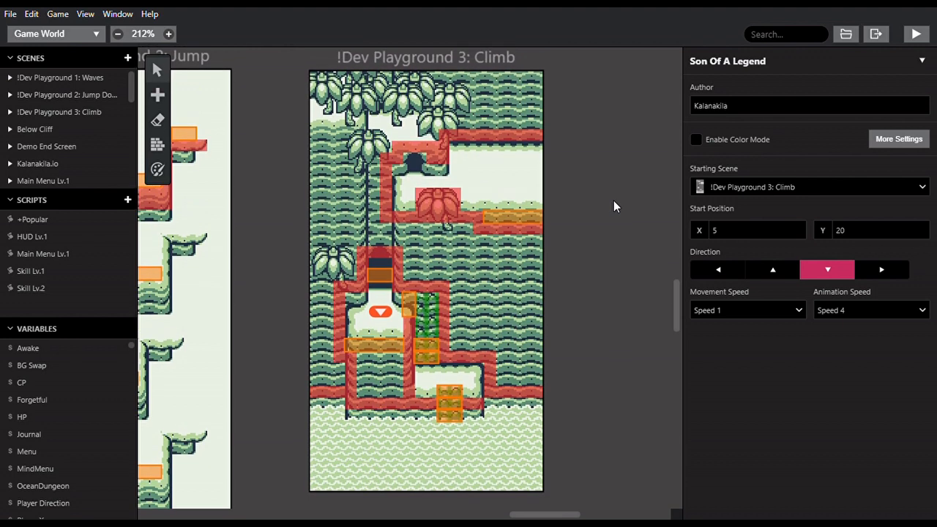
{"action": "scroll", "coordinate": [613, 201], "scroll_direction": "up", "scroll_amount": 1}
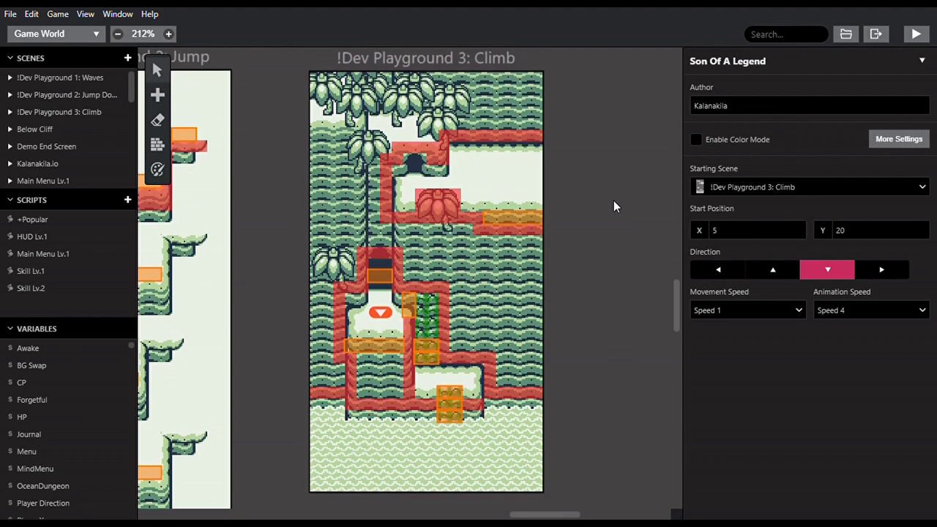